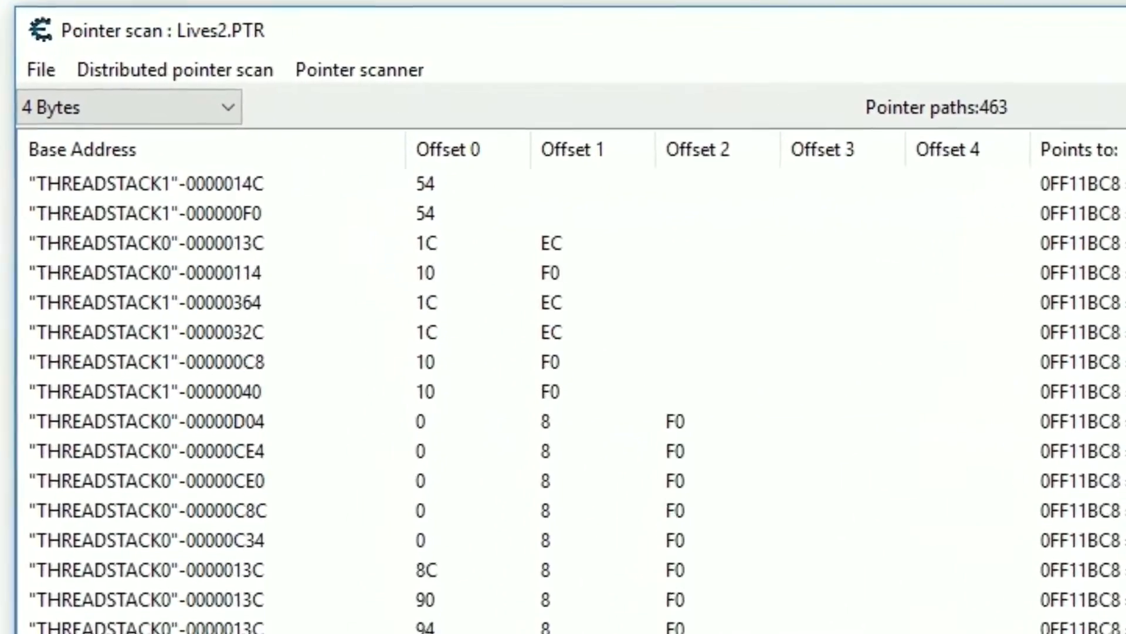
{"action": "scroll", "coordinate": [563, 396], "scroll_direction": "down", "scroll_amount": 2}
{"action": "scroll", "coordinate": [564, 396], "scroll_direction": "down", "scroll_amount": 3}
{"action": "scroll", "coordinate": [563, 396], "scroll_direction": "down", "scroll_amount": 1}
{"action": "scroll", "coordinate": [563, 396], "scroll_direction": "down", "scroll_amount": 3}
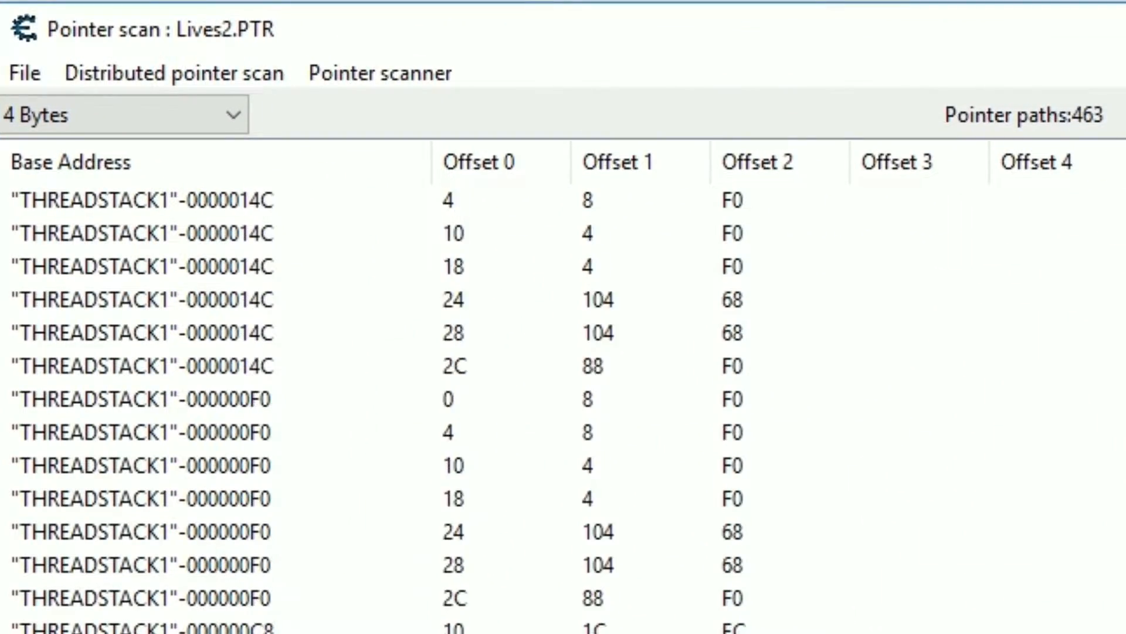
{"action": "scroll", "coordinate": [564, 395], "scroll_direction": "down", "scroll_amount": 3}
{"action": "scroll", "coordinate": [564, 397], "scroll_direction": "down", "scroll_amount": 2}
{"action": "scroll", "coordinate": [563, 396], "scroll_direction": "down", "scroll_amount": 2}
{"action": "scroll", "coordinate": [564, 396], "scroll_direction": "down", "scroll_amount": 3}
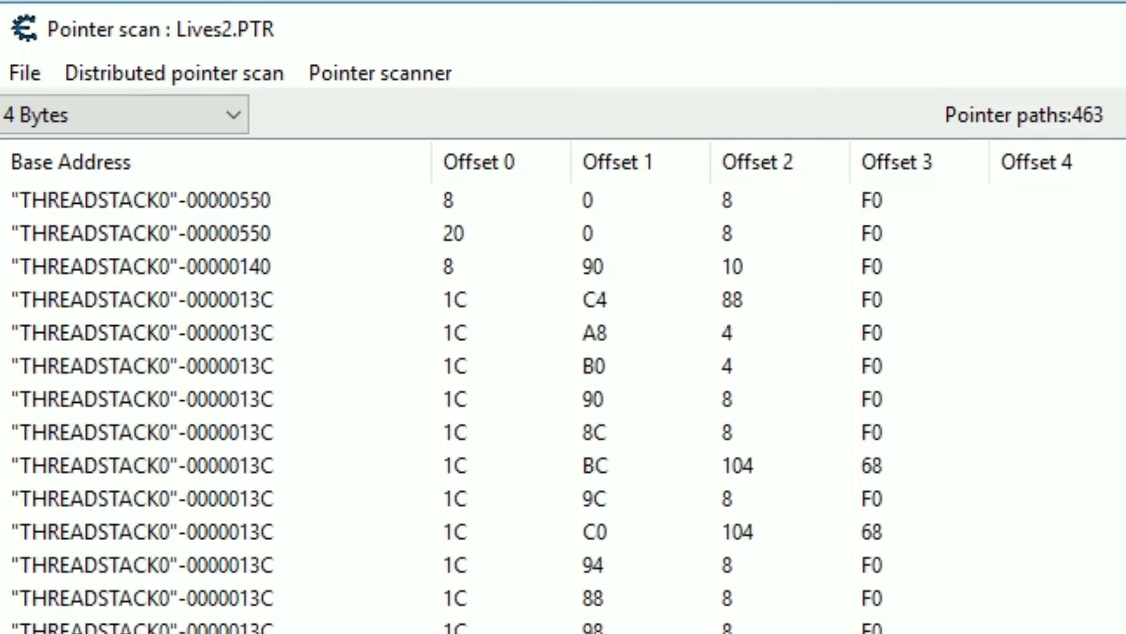
{"action": "scroll", "coordinate": [564, 396], "scroll_direction": "down", "scroll_amount": 2}
{"action": "scroll", "coordinate": [564, 396], "scroll_direction": "down", "scroll_amount": 3}
{"action": "scroll", "coordinate": [563, 397], "scroll_direction": "down", "scroll_amount": 3}
{"action": "scroll", "coordinate": [563, 396], "scroll_direction": "down", "scroll_amount": 1}
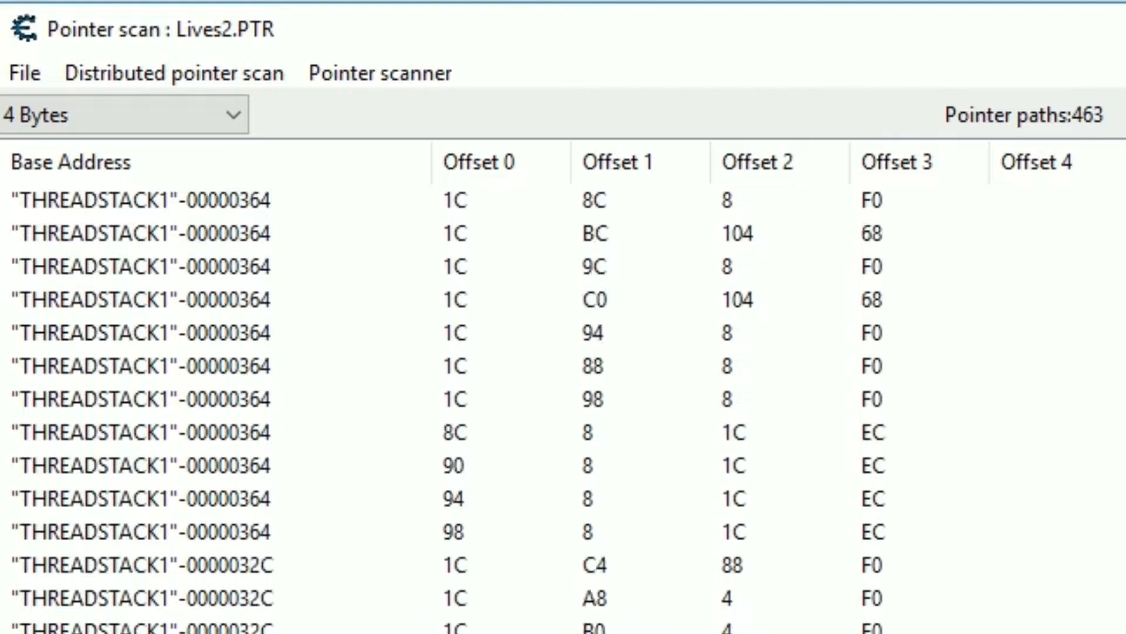
{"action": "scroll", "coordinate": [563, 396], "scroll_direction": "down", "scroll_amount": 5}
{"action": "scroll", "coordinate": [563, 396], "scroll_direction": "down", "scroll_amount": 2}
{"action": "scroll", "coordinate": [563, 396], "scroll_direction": "down", "scroll_amount": 1}
{"action": "scroll", "coordinate": [563, 396], "scroll_direction": "down", "scroll_amount": 4}
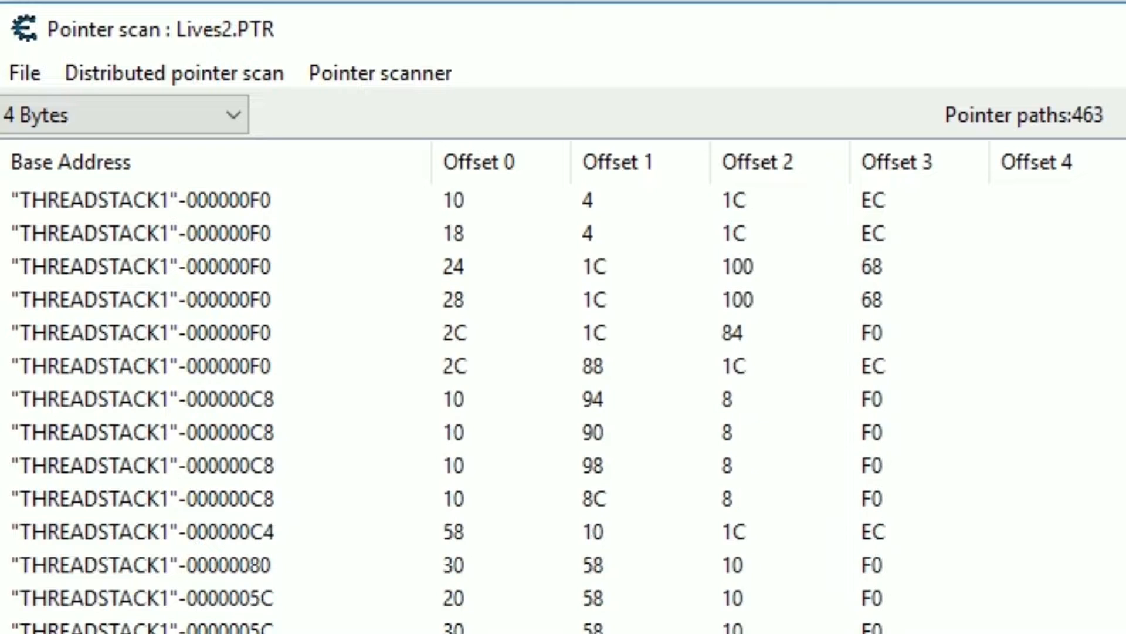
{"action": "scroll", "coordinate": [563, 395], "scroll_direction": "down", "scroll_amount": 3}
{"action": "scroll", "coordinate": [564, 396], "scroll_direction": "down", "scroll_amount": 5}
{"action": "scroll", "coordinate": [564, 396], "scroll_direction": "down", "scroll_amount": 2}
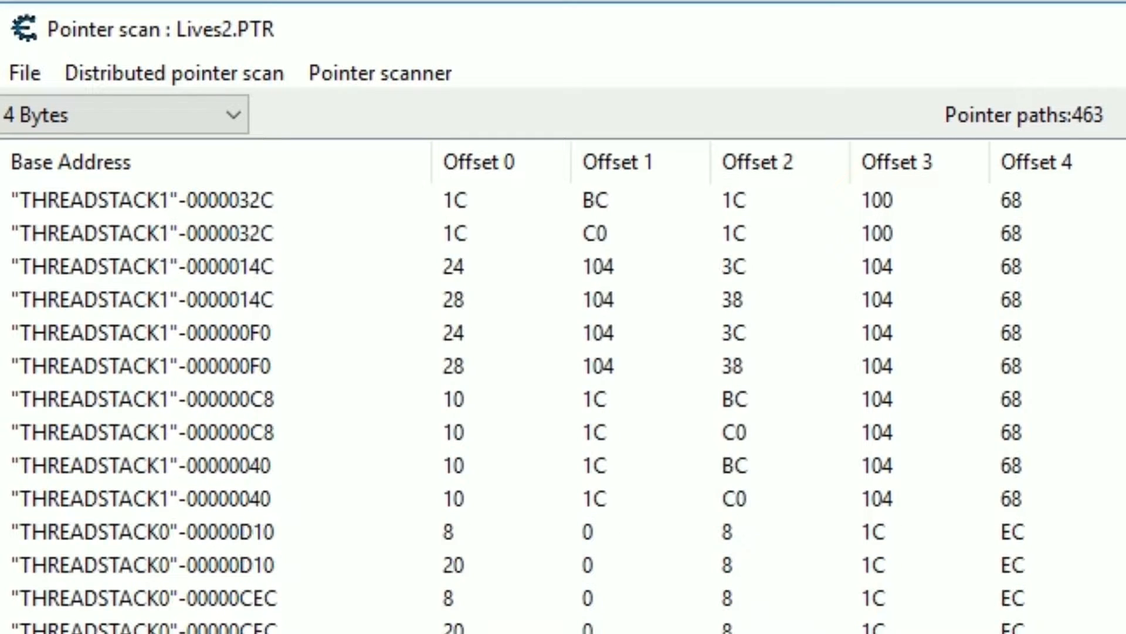
{"action": "scroll", "coordinate": [563, 396], "scroll_direction": "down", "scroll_amount": 1}
{"action": "scroll", "coordinate": [563, 396], "scroll_direction": "down", "scroll_amount": 5}
{"action": "scroll", "coordinate": [563, 397], "scroll_direction": "down", "scroll_amount": 3}
{"action": "scroll", "coordinate": [564, 396], "scroll_direction": "down", "scroll_amount": 1}
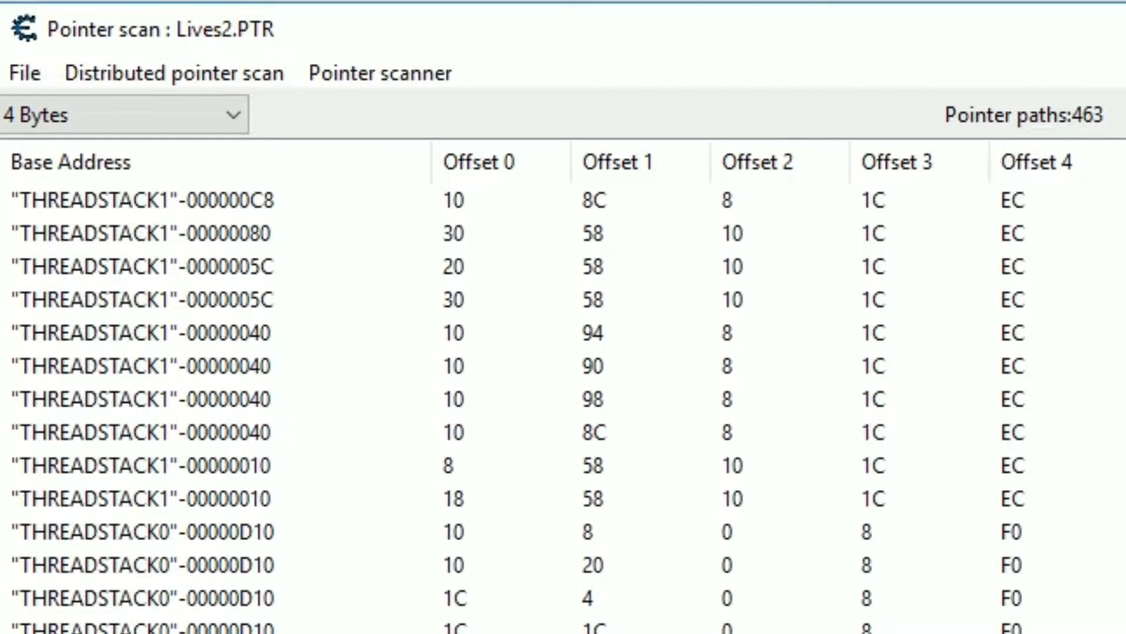
{"action": "scroll", "coordinate": [563, 396], "scroll_direction": "down", "scroll_amount": 4}
{"action": "scroll", "coordinate": [563, 397], "scroll_direction": "down", "scroll_amount": 4}
{"action": "scroll", "coordinate": [564, 397], "scroll_direction": "down", "scroll_amount": 1}
{"action": "scroll", "coordinate": [563, 396], "scroll_direction": "down", "scroll_amount": 3}
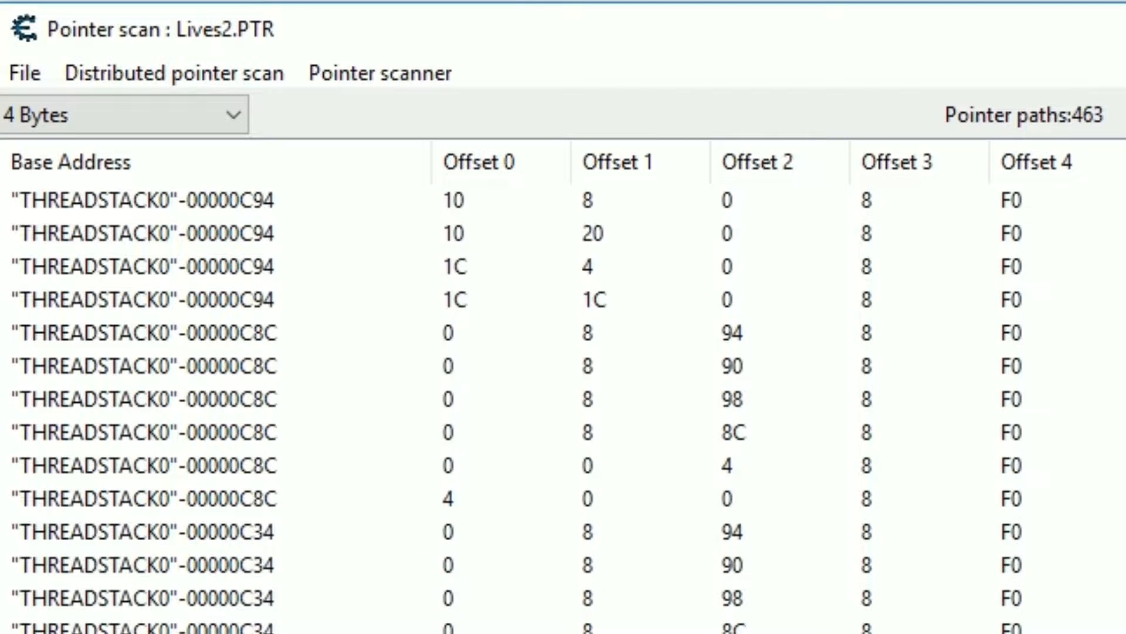
{"action": "scroll", "coordinate": [563, 396], "scroll_direction": "down", "scroll_amount": 4}
{"action": "scroll", "coordinate": [563, 396], "scroll_direction": "down", "scroll_amount": 1}
{"action": "scroll", "coordinate": [564, 397], "scroll_direction": "down", "scroll_amount": 3}
{"action": "scroll", "coordinate": [564, 396], "scroll_direction": "down", "scroll_amount": 3}
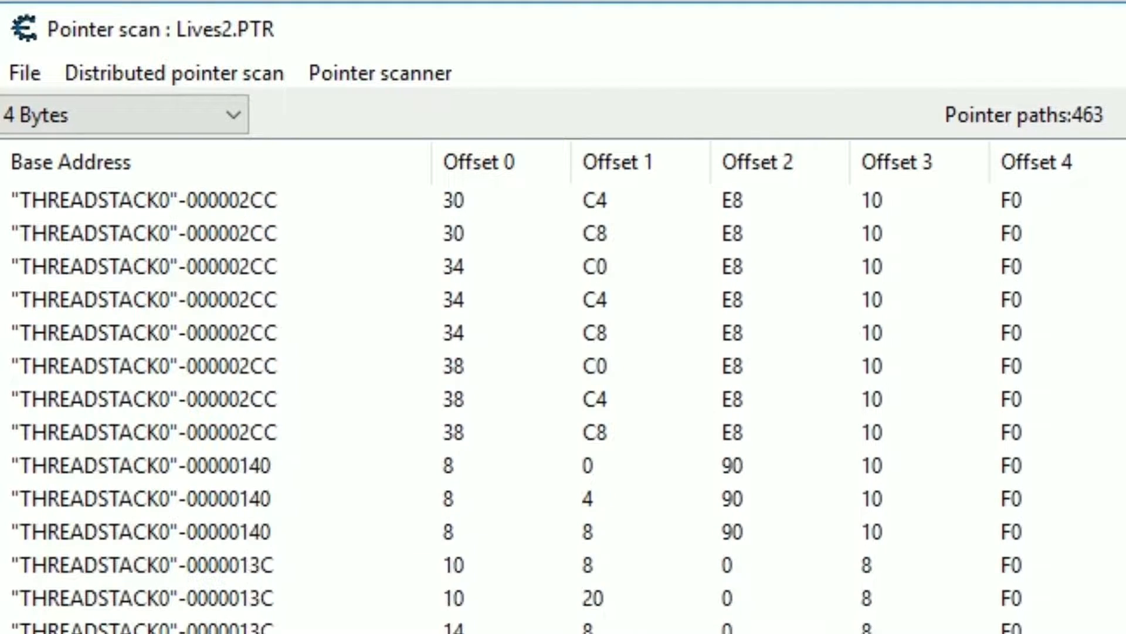
{"action": "scroll", "coordinate": [564, 396], "scroll_direction": "down", "scroll_amount": 2}
{"action": "scroll", "coordinate": [563, 396], "scroll_direction": "down", "scroll_amount": 4}
{"action": "scroll", "coordinate": [564, 396], "scroll_direction": "down", "scroll_amount": 2}
{"action": "scroll", "coordinate": [563, 396], "scroll_direction": "down", "scroll_amount": 1}
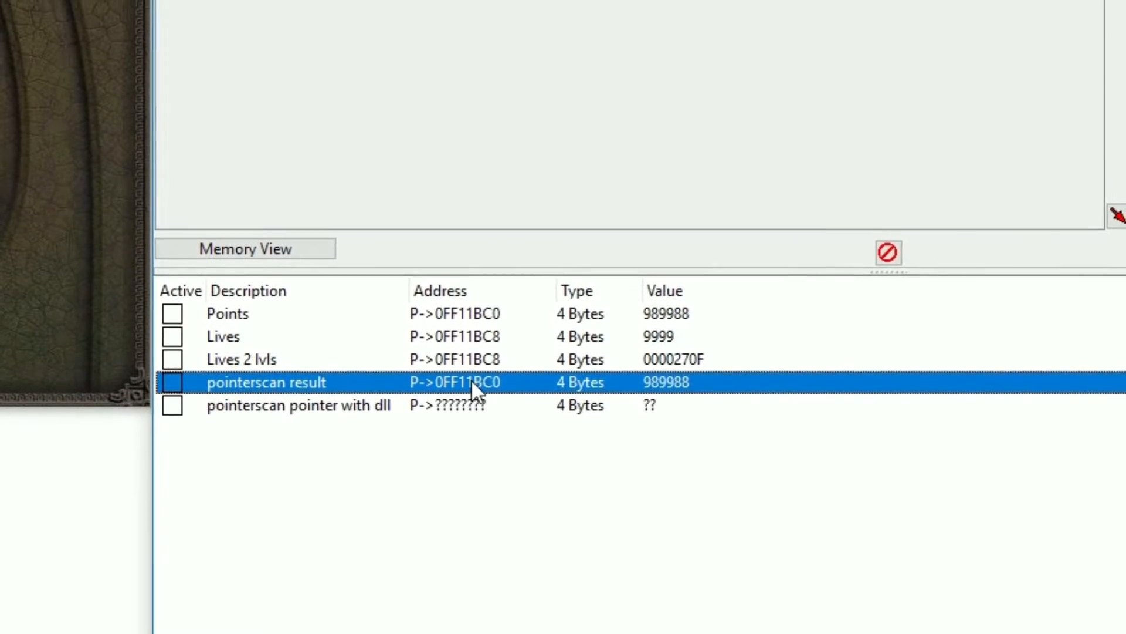
Write 1234 into the score through the pointerscan result entry in Cheat Engine.
{"action": "double_click", "coordinate": [472, 408]}
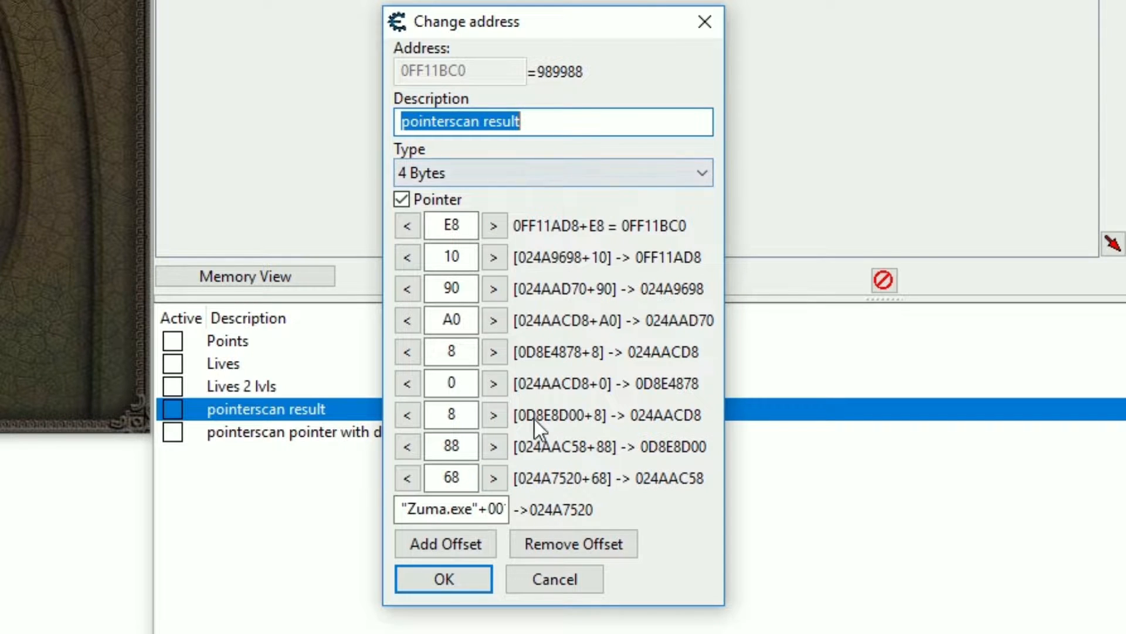
{"action": "left_click", "coordinate": [573, 582]}
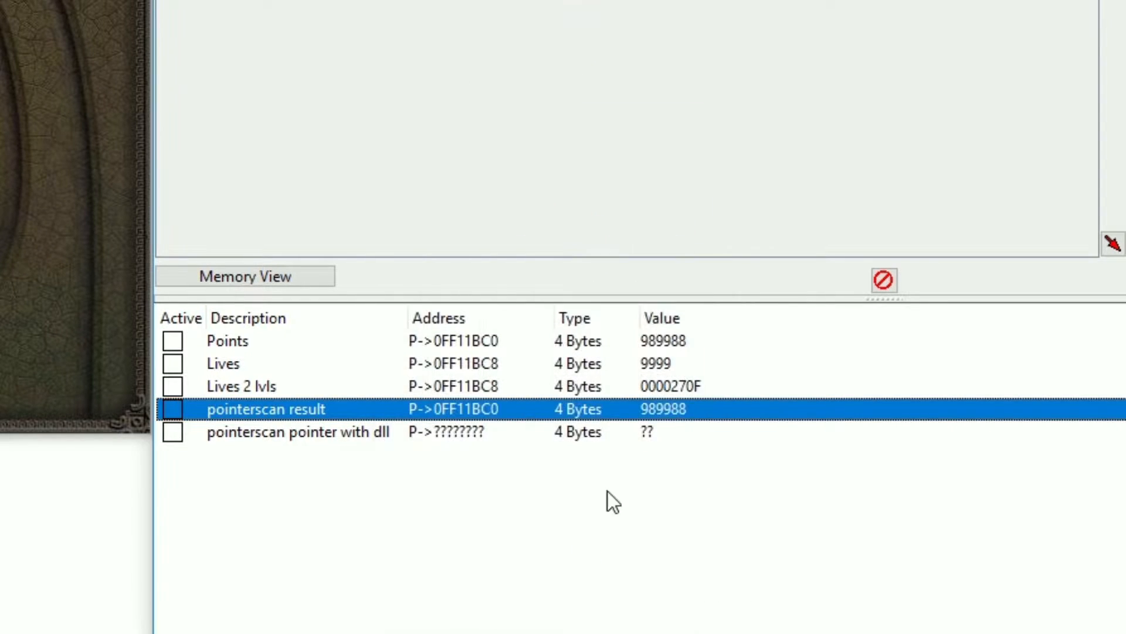
{"action": "double_click", "coordinate": [725, 430]}
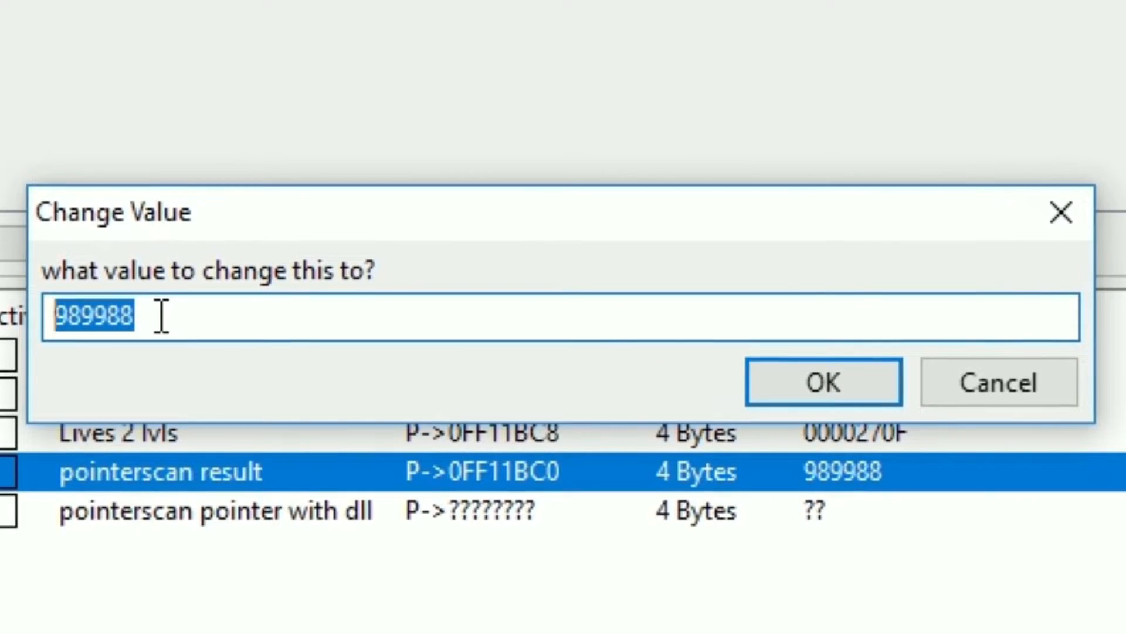
{"action": "type", "text": "1234"}
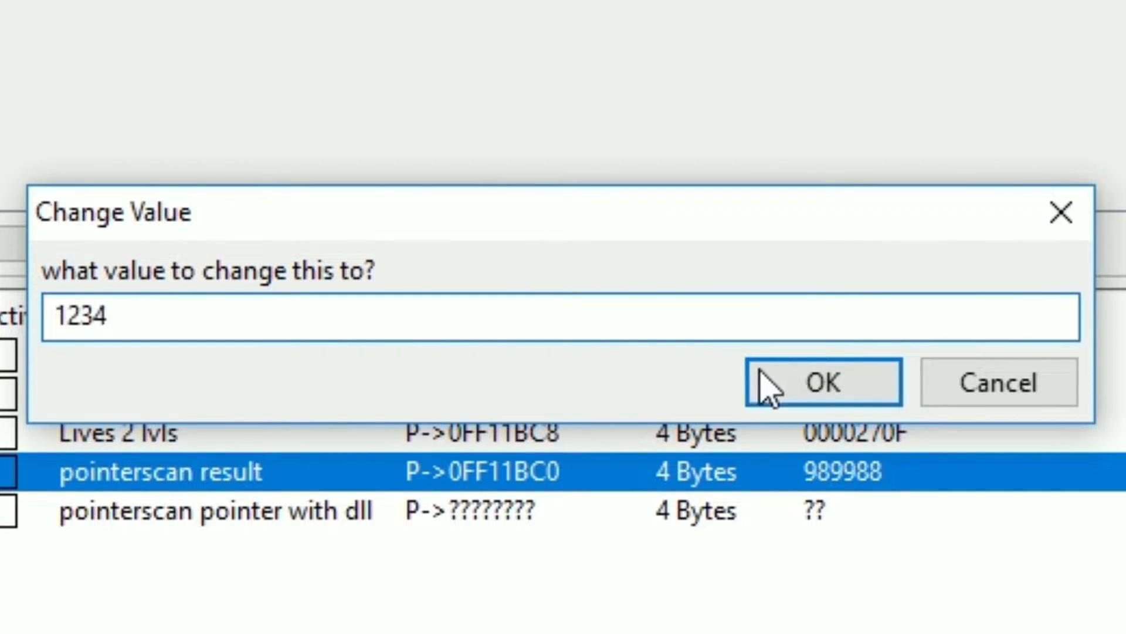
{"action": "left_click", "coordinate": [774, 385]}
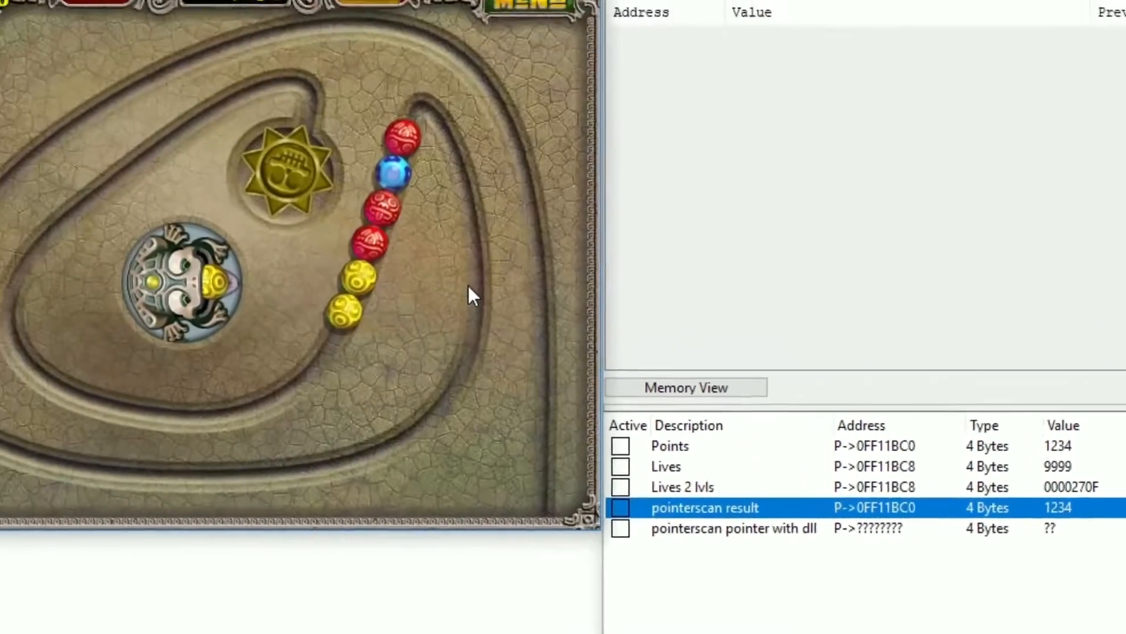
Shoot a ball in Zuma to test, then view the entry's offset chain and its module base.
{"action": "left_click", "coordinate": [421, 375]}
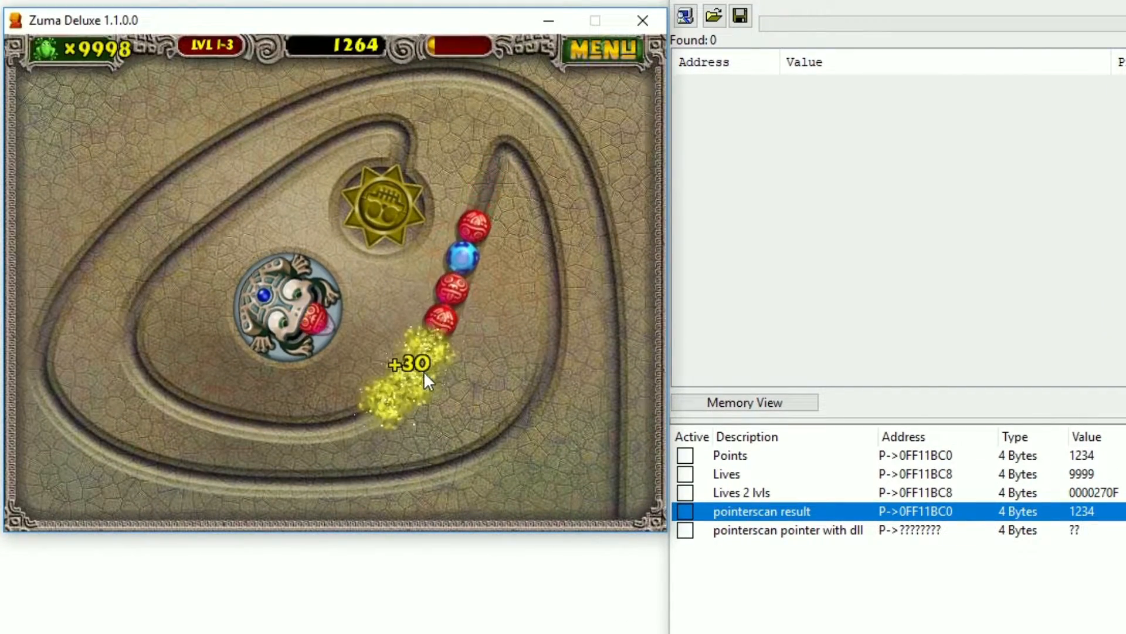
{"action": "left_click", "coordinate": [1020, 511]}
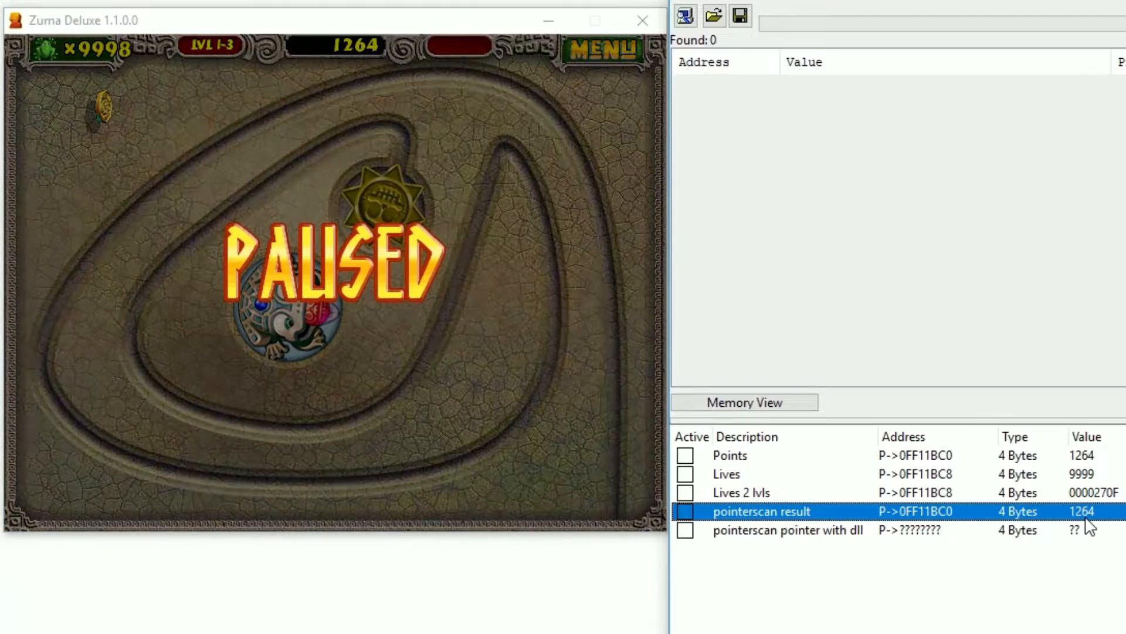
{"action": "double_click", "coordinate": [930, 510]}
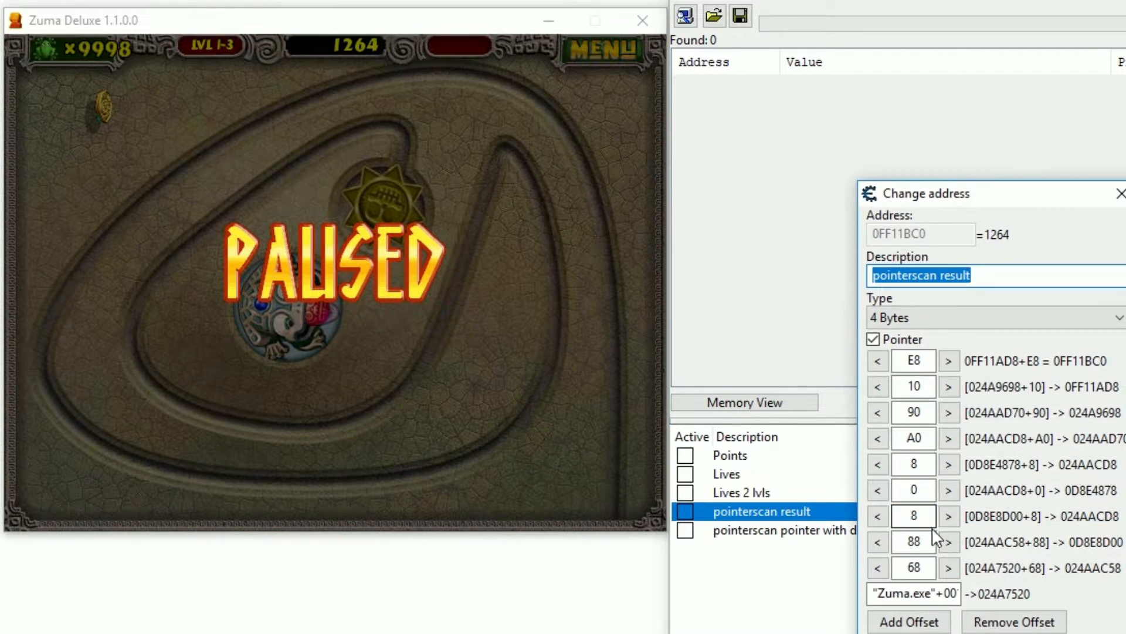
{"action": "left_click_drag", "start_coordinate": [877, 595], "coordinate": [898, 594]}
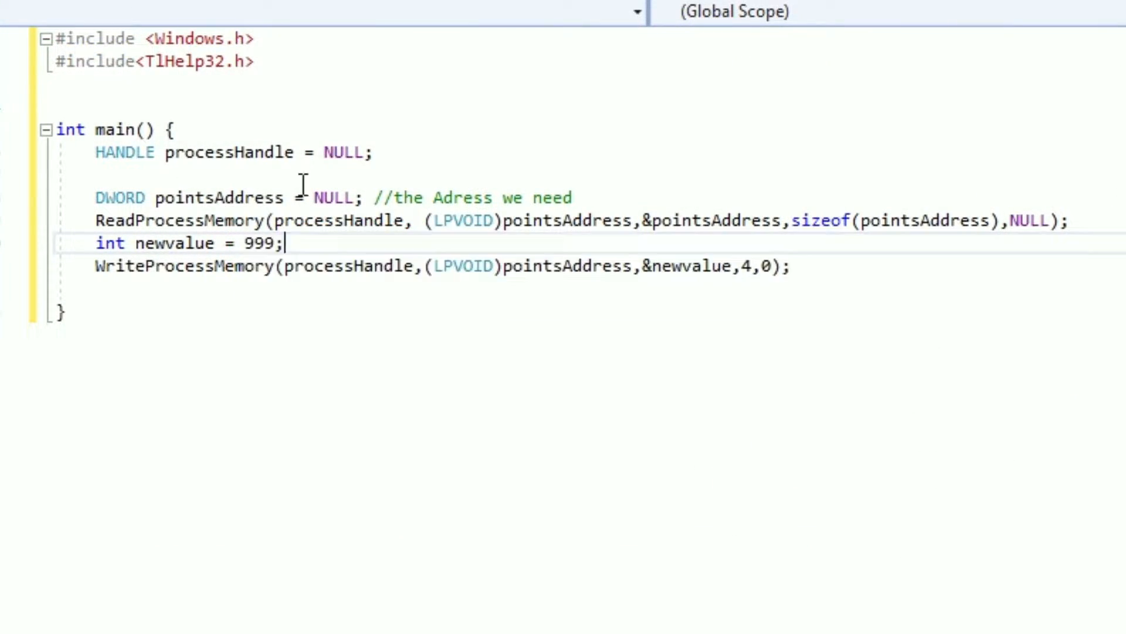
Assign processHandle from OpenProcess with PROCESS_ALL_ACCESS and make room at the top of main.
{"action": "left_click", "coordinate": [618, 175]}
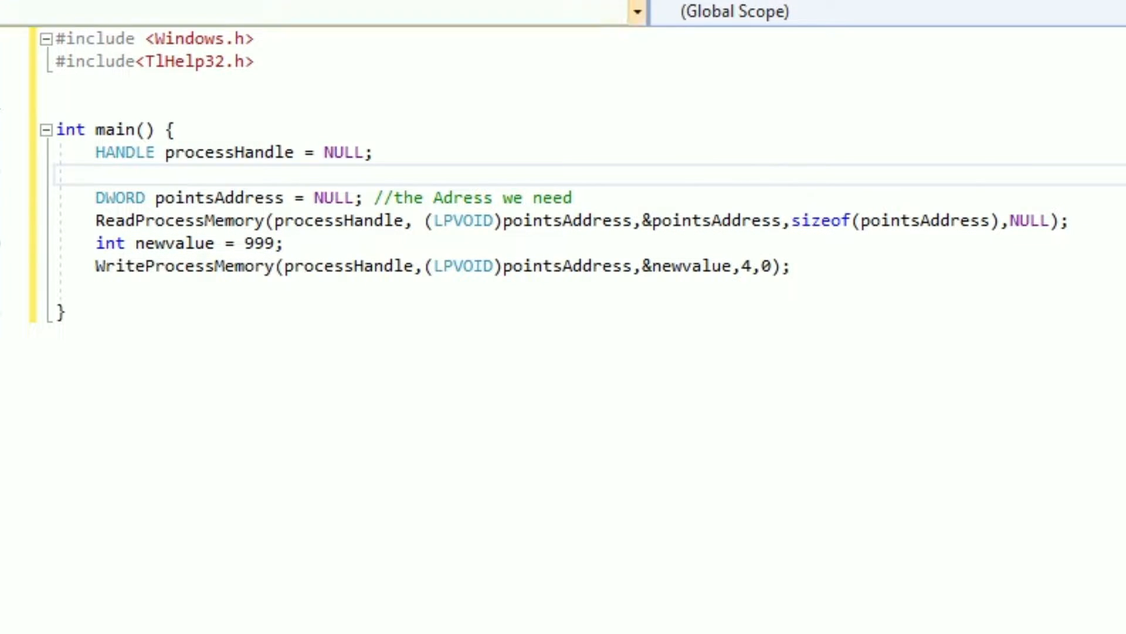
{"action": "type", "text": "process"}
{"action": "key", "text": "Tab"}
{"action": "type", "text": "= Open"}
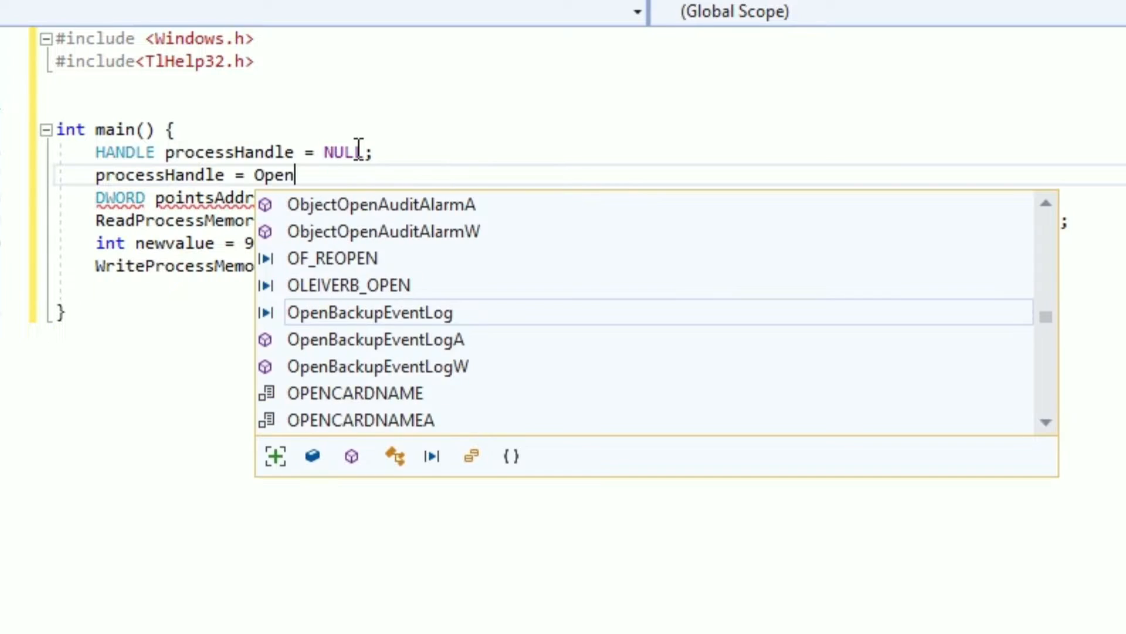
{"action": "type", "text": "Pro"}
{"action": "key", "text": "Tab"}
{"action": "type", "text": "("}
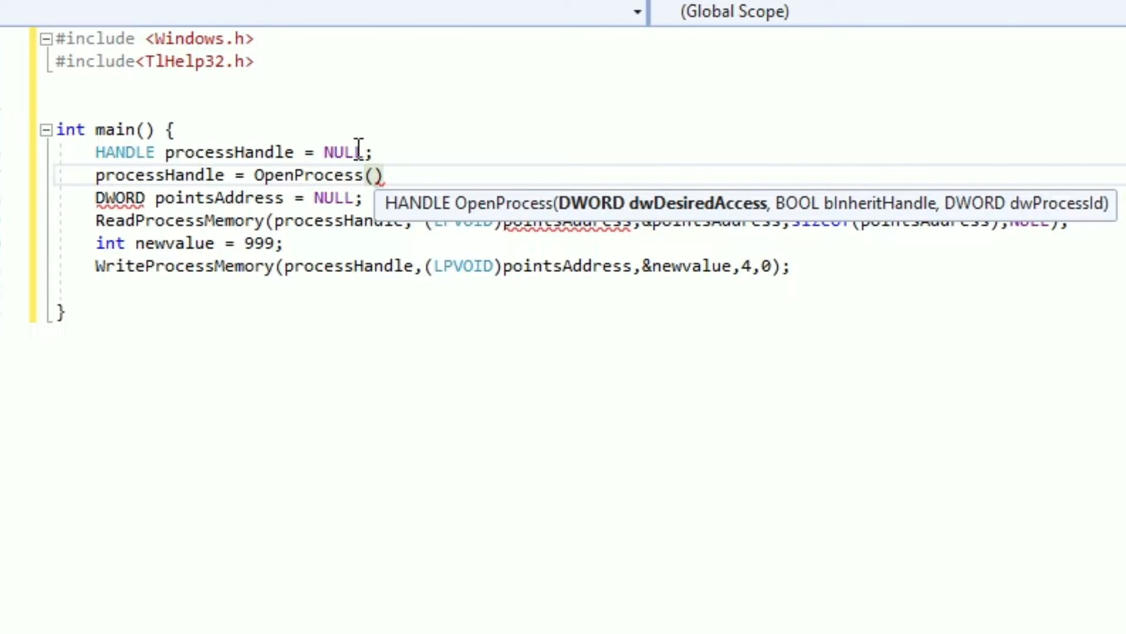
{"action": "type", "text": "PROCESS_A"}
{"action": "key", "text": "Tab"}
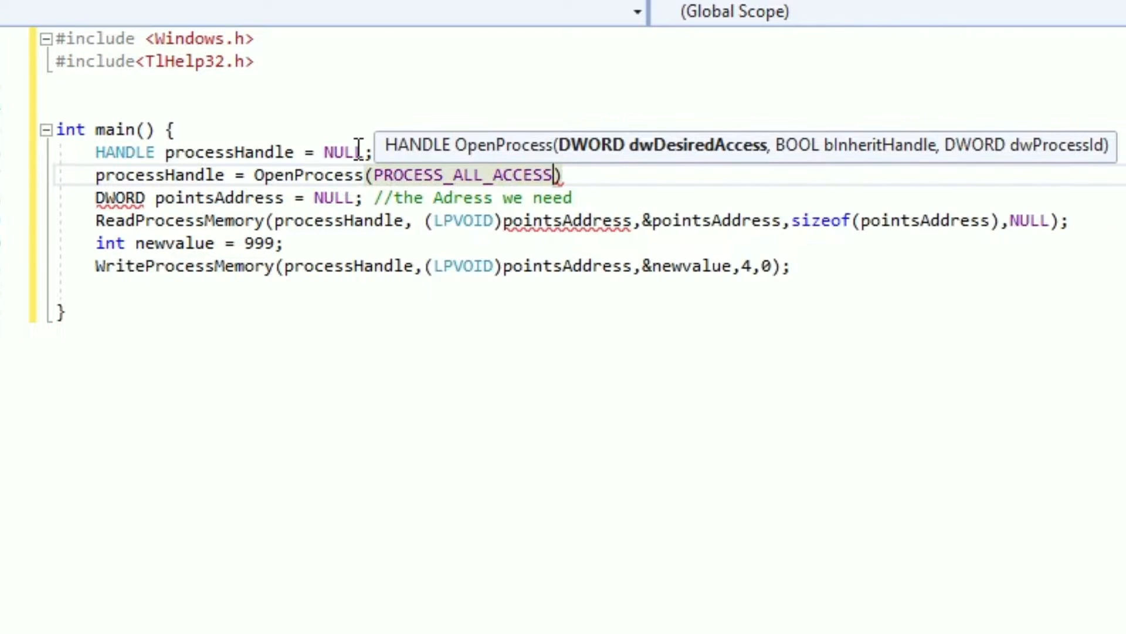
{"action": "type", "text": ", FALSE"}
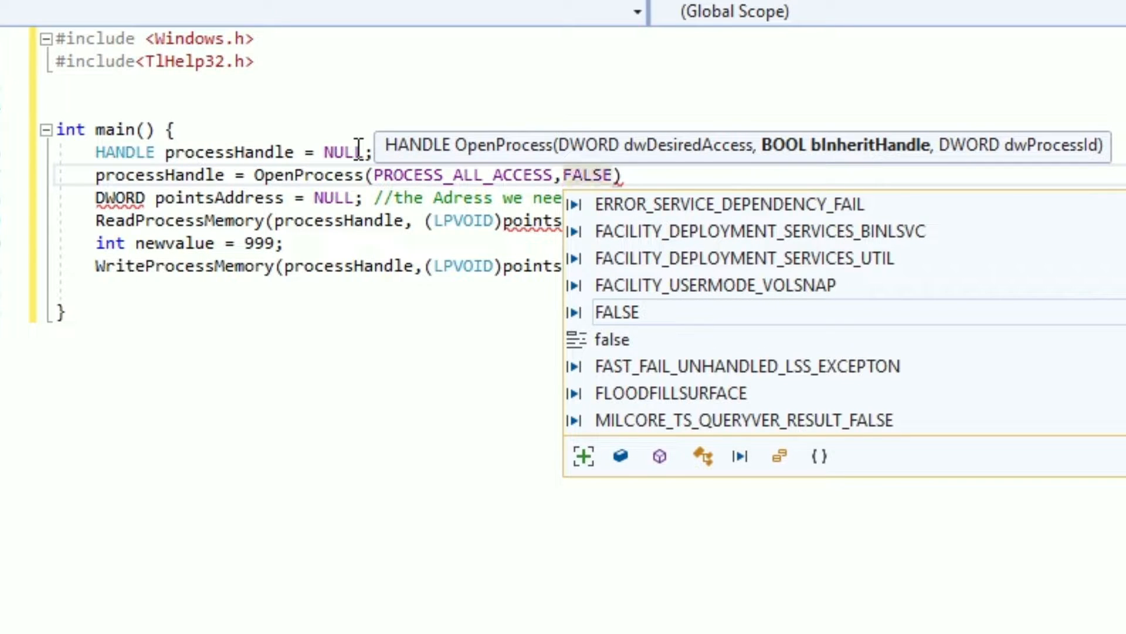
{"action": "type", "text": ", pID);"}
{"action": "key", "text": "Up"}
{"action": "key", "text": "Up"}
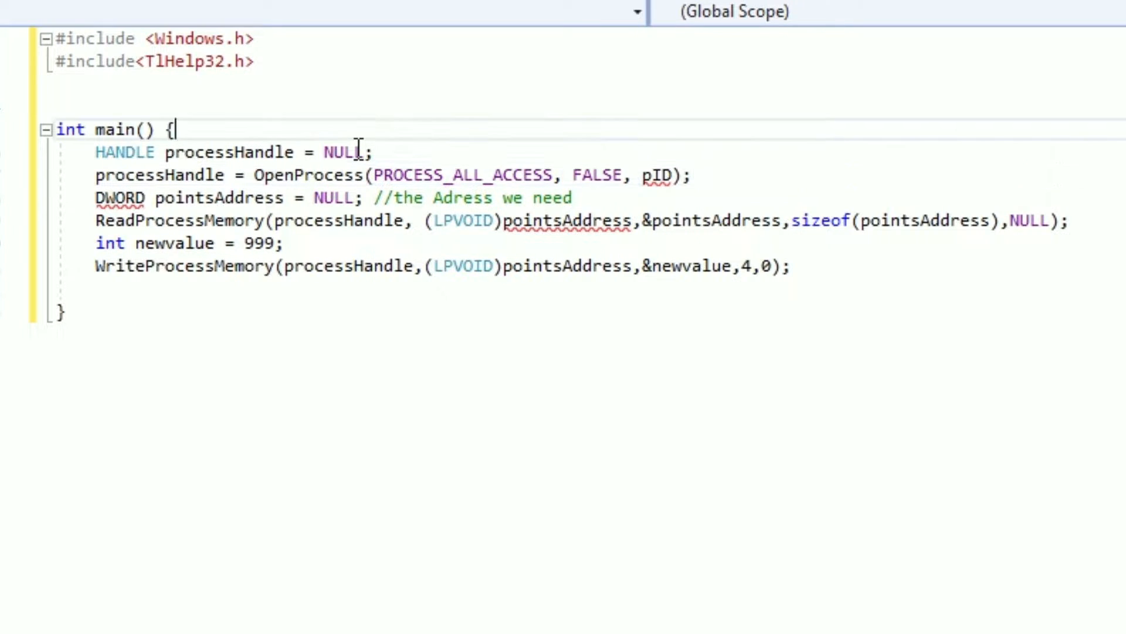
{"action": "key", "text": "Return"}
{"action": "key", "text": "Return"}
{"action": "key", "text": "Up"}
{"action": "key", "text": "Return"}
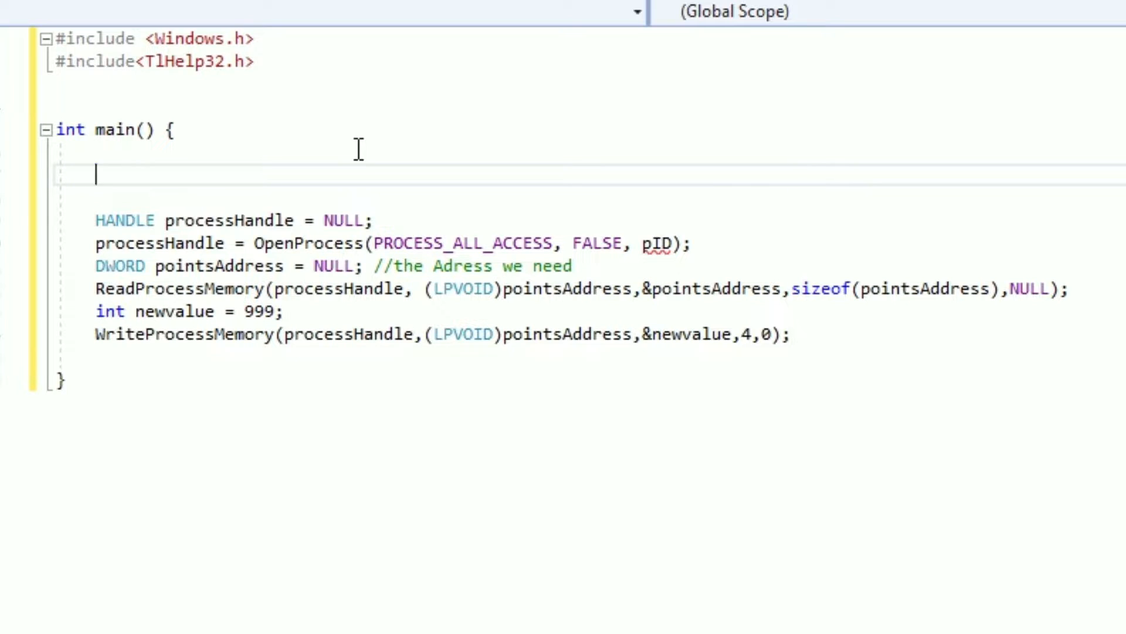
{"action": "type", "text": "DWORD"}
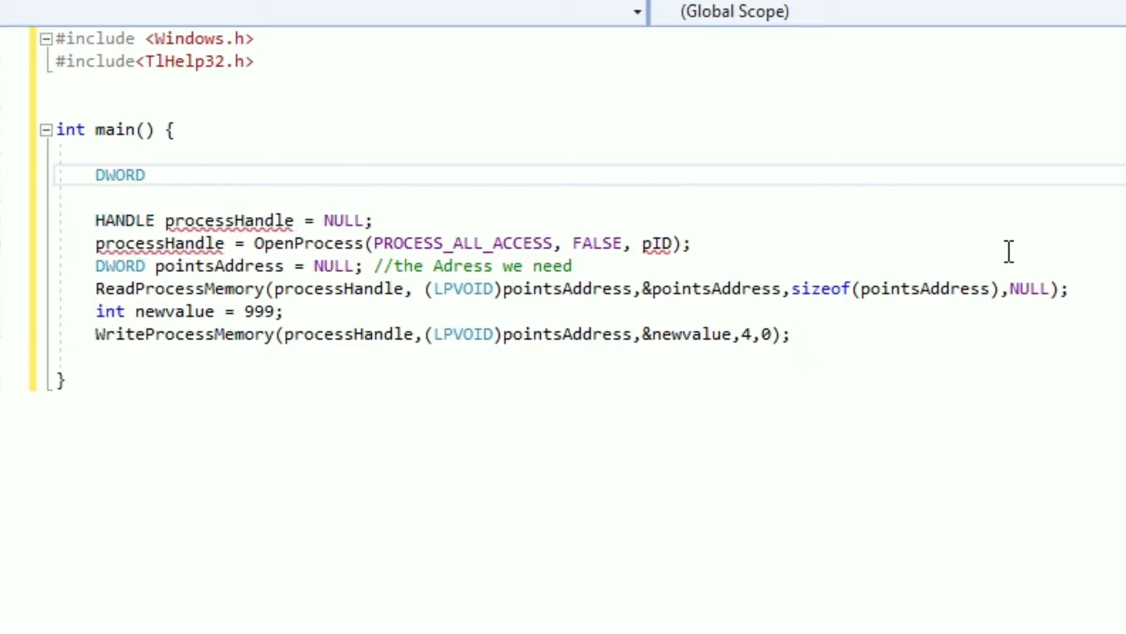
{"action": "type", "text": " pID = NULL; // ID o"}
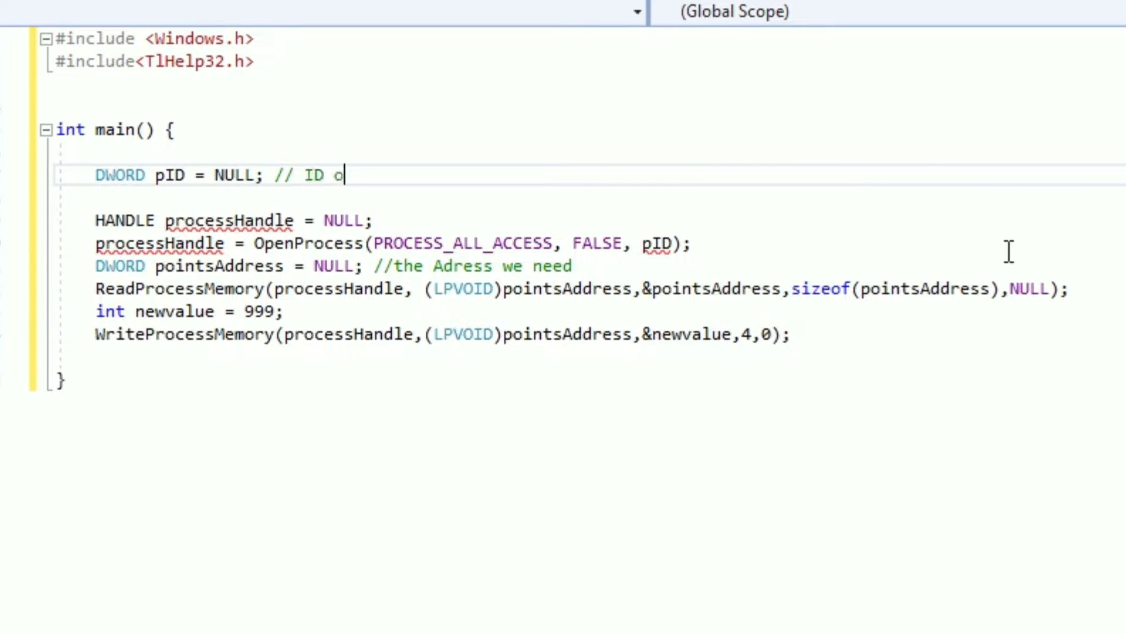
{"action": "type", "text": "f our Game"}
Declare HWND hGameWindow set by FindWindow for the Zuma Deluxe 1.1.0.0 window.
{"action": "key", "text": "Up"}
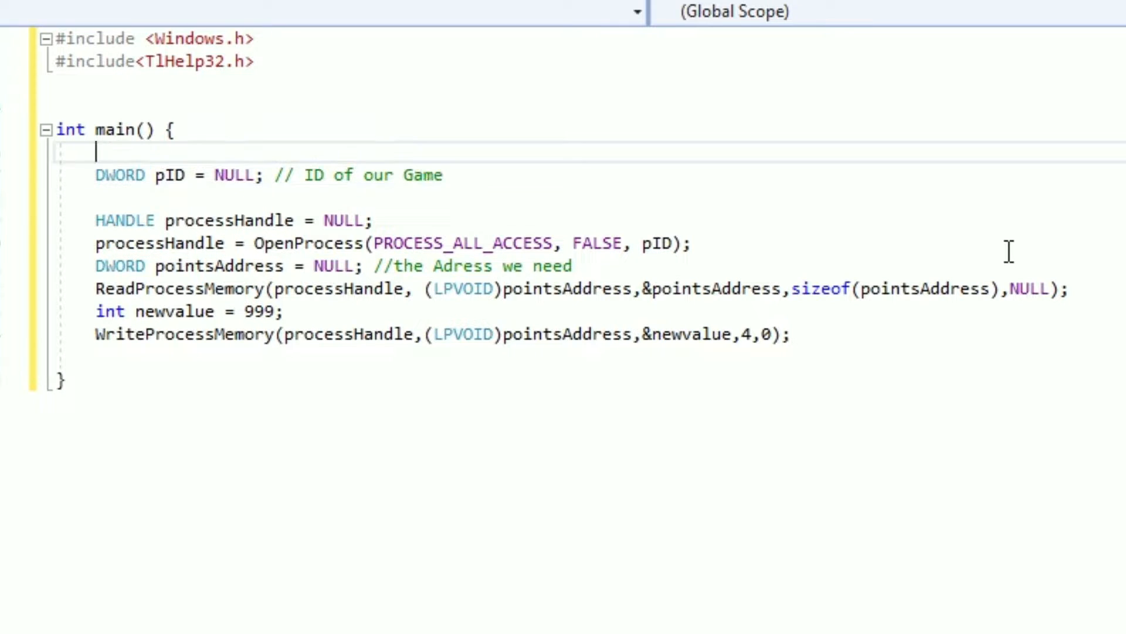
{"action": "key", "text": "Down"}
{"action": "key", "text": "Return"}
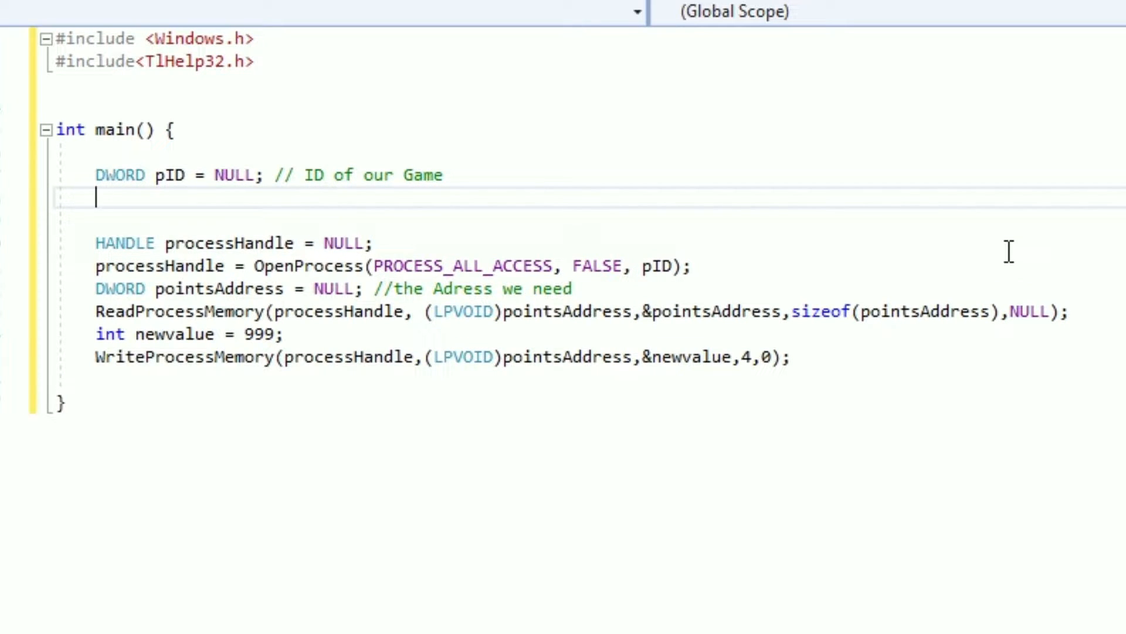
{"action": "type", "text": "p"}
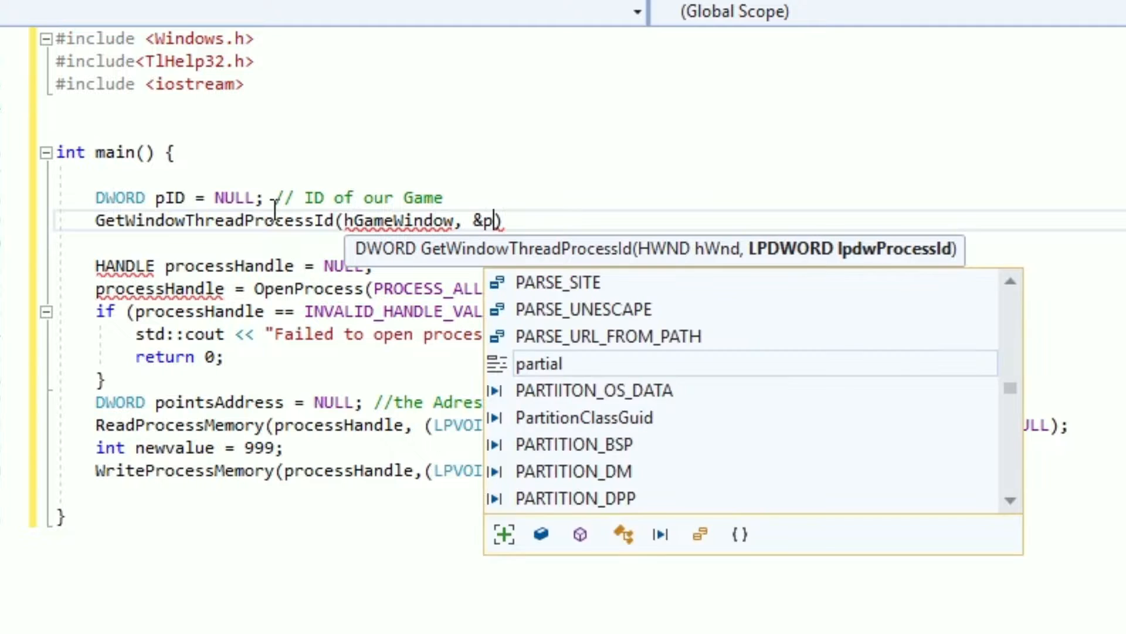
{"action": "type", "text": "ID)"}
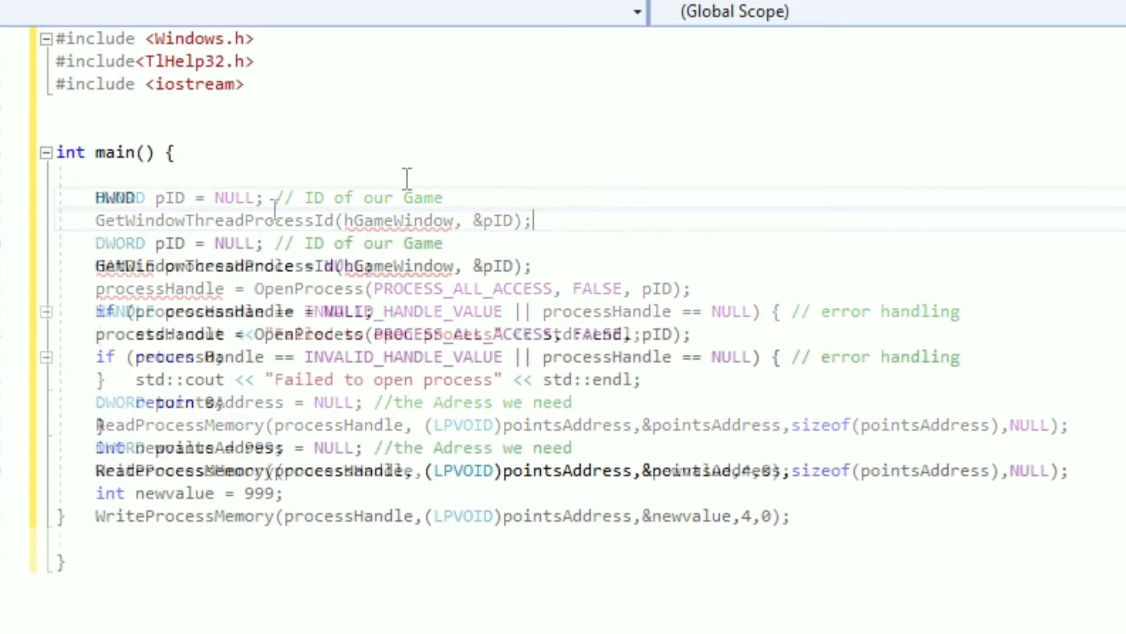
{"action": "double_click", "coordinate": [396, 266]}
{"action": "key", "text": "ctrl+c"}
{"action": "left_click", "coordinate": [457, 198]}
{"action": "key", "text": "ctrl+v"}
{"action": "type", "text": "= "}
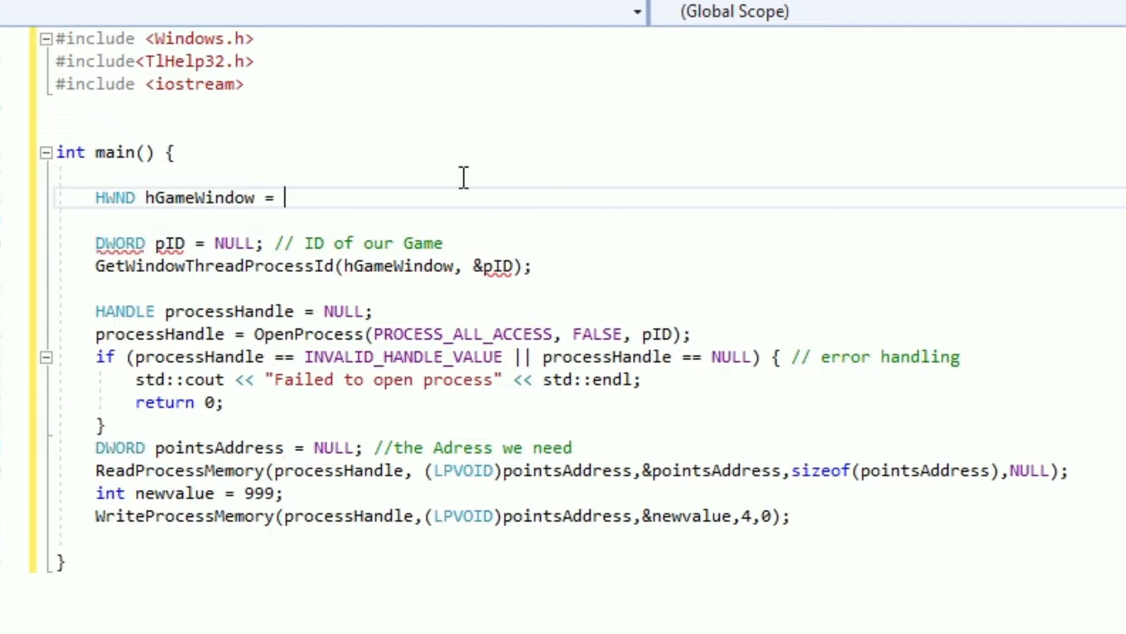
{"action": "type", "text": "FindWin"}
{"action": "key", "text": "Tab"}
{"action": "type", "text": "()NULL"}
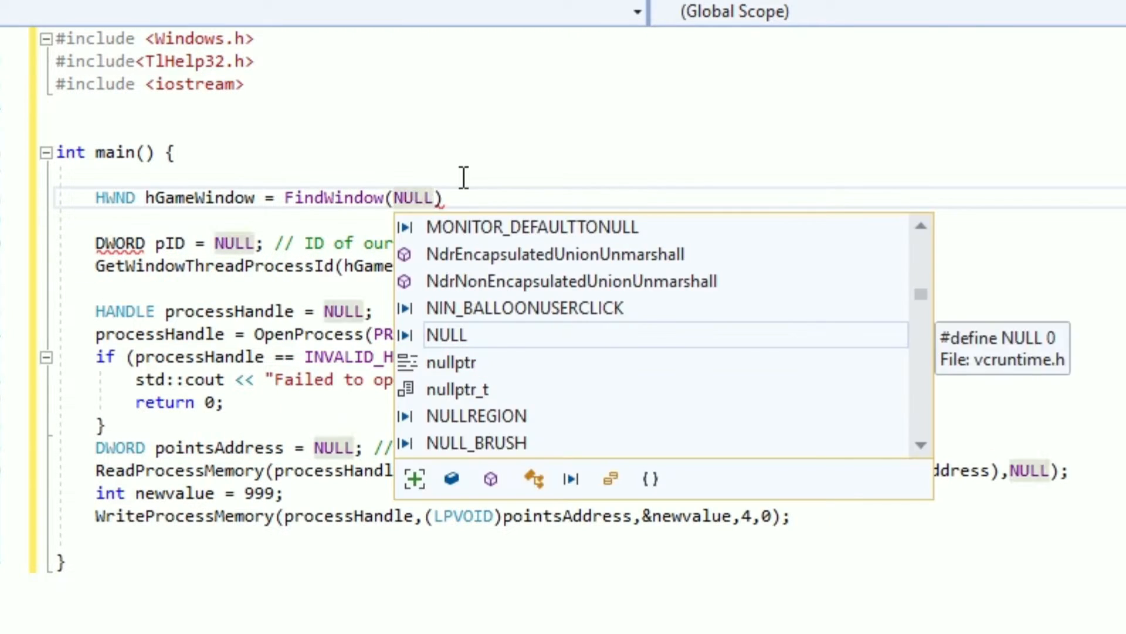
{"action": "type", "text": ", \"Zuma\""}
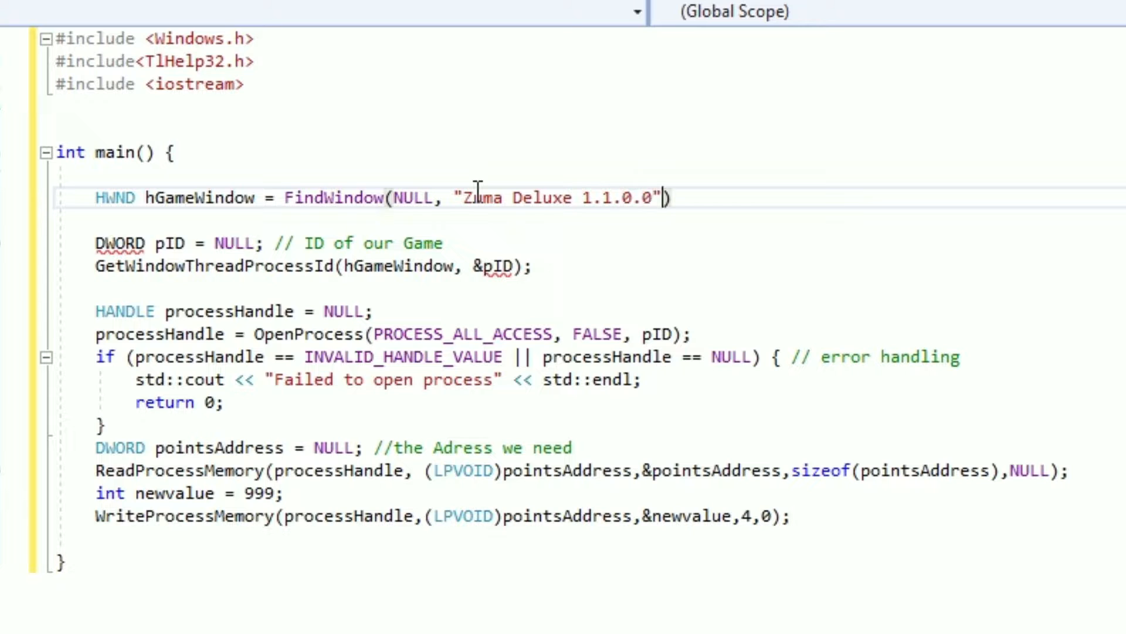
Add an if (hGameWindow == NULL) block that prints "Start the game!" and returns 0.
{"action": "key", "text": "Down"}
{"action": "type", "text": "hG"}
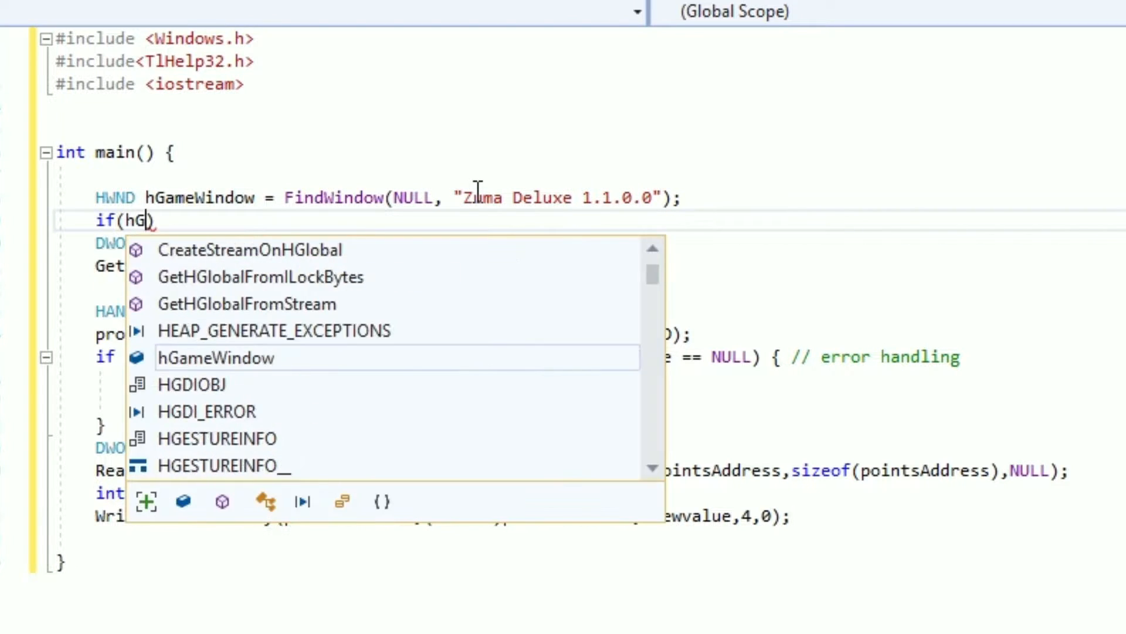
{"action": "key", "text": "Tab"}
{"action": "type", "text": "== NULL) {"}
{"action": "key", "text": "Return"}
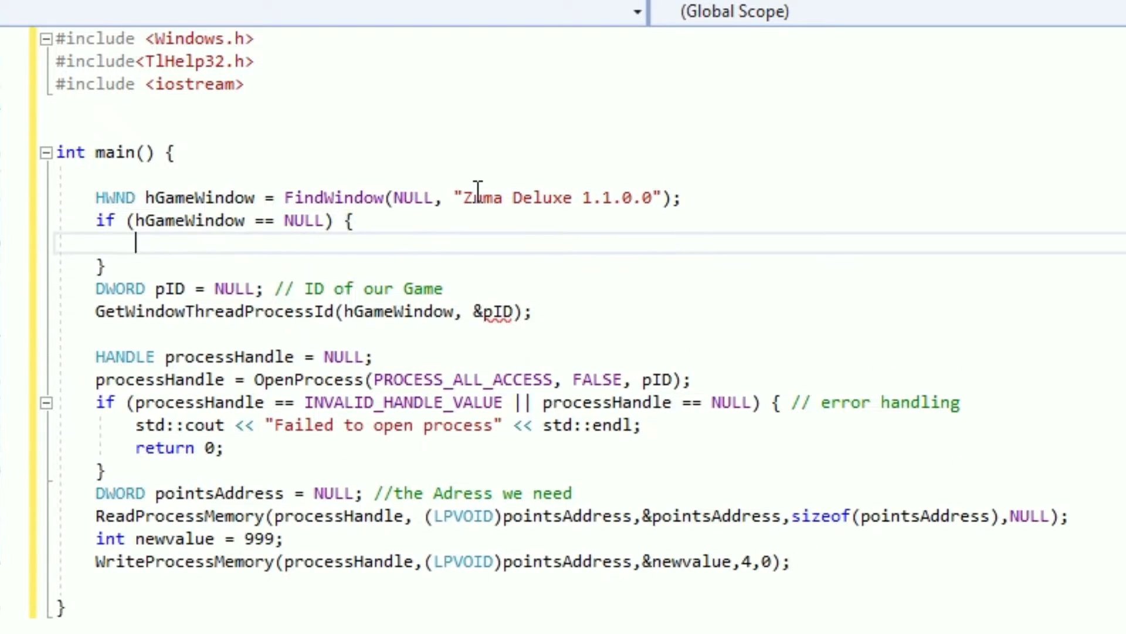
{"action": "type", "text": "std::cout <<"}
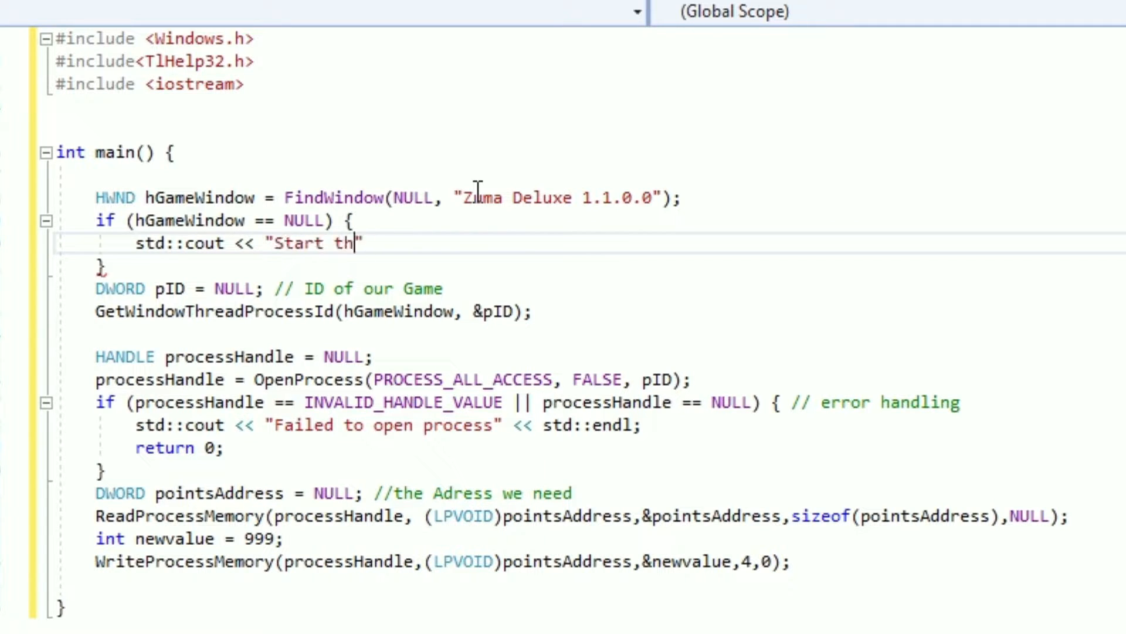
{"action": "type", "text": " \"Start the game!\" << std::endl;"}
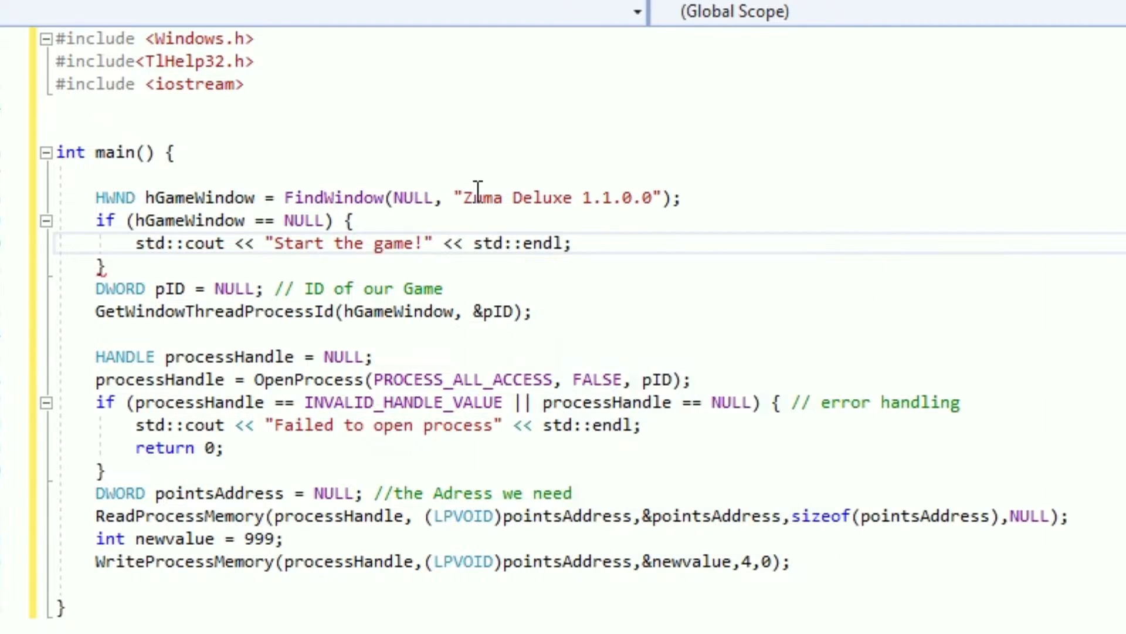
{"action": "key", "text": "Return"}
{"action": "type", "text": "return 0;"}
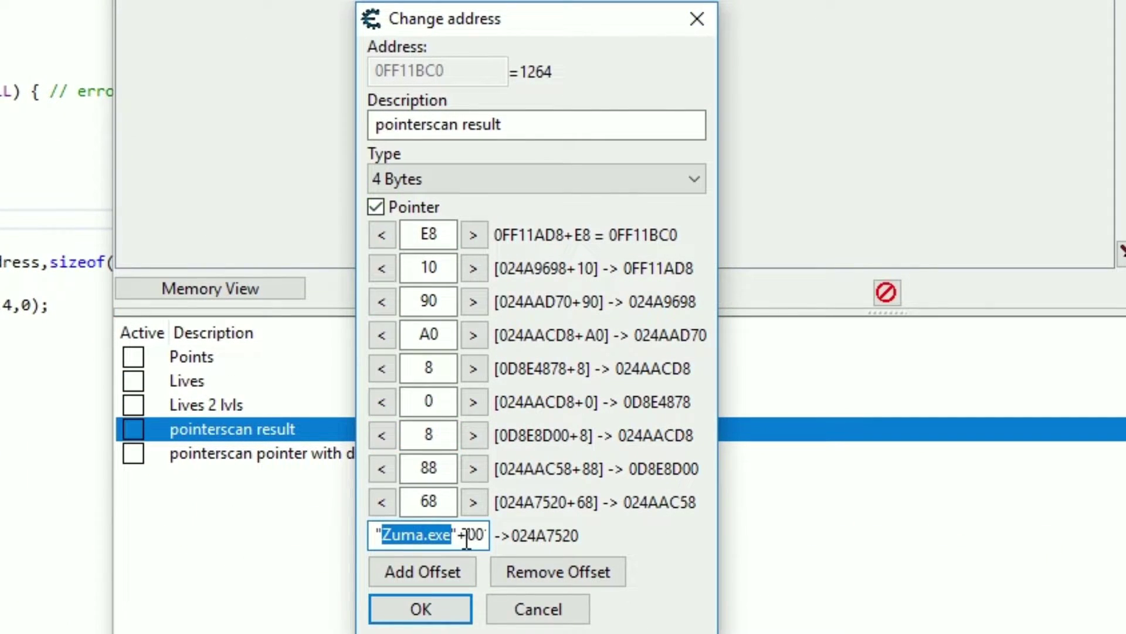
{"action": "left_click_drag", "start_coordinate": [467, 539], "coordinate": [490, 537]}
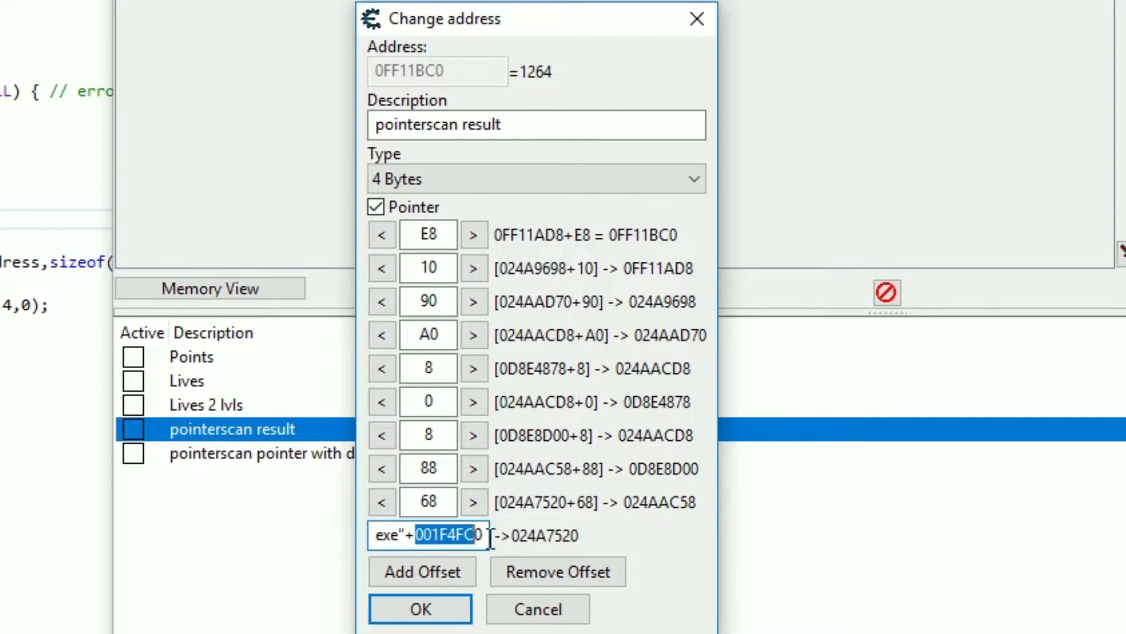
Paste the GetModuleBaseAddress helper above main and select its Helper:: qualifier.
{"action": "left_click", "coordinate": [440, 468]}
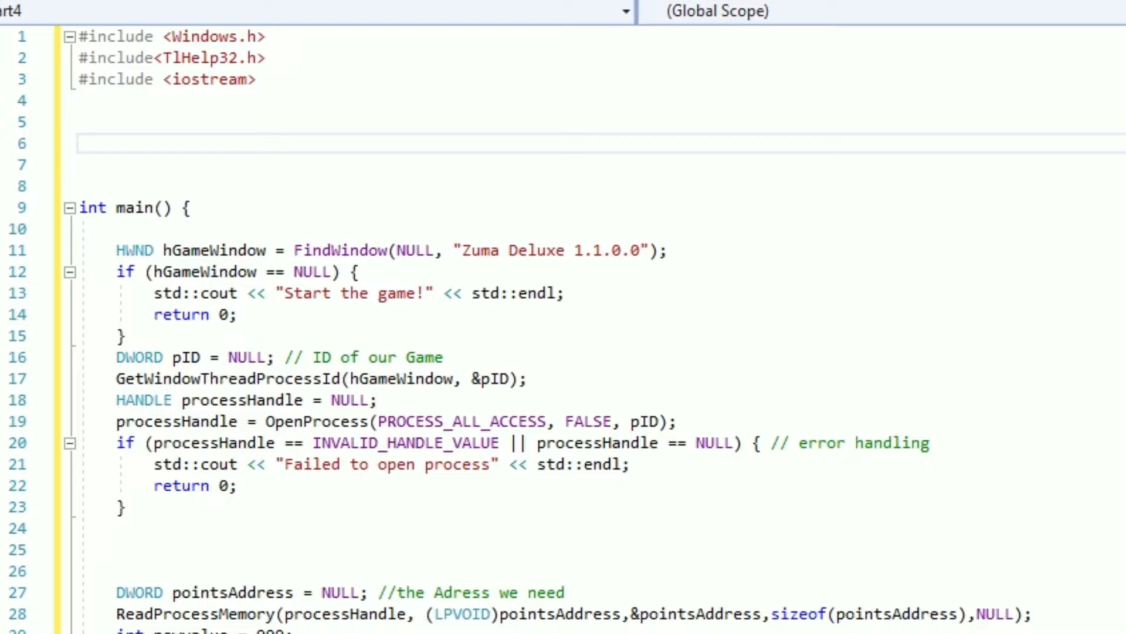
{"action": "key", "text": "ctrl+v"}
{"action": "left_click_drag", "start_coordinate": [135, 144], "coordinate": [187, 143]}
Add a DWORD pID parameter to GetModuleBaseAddress and #include <tchar.h> // _tcscmp.
{"action": "key", "text": "BackSpace"}
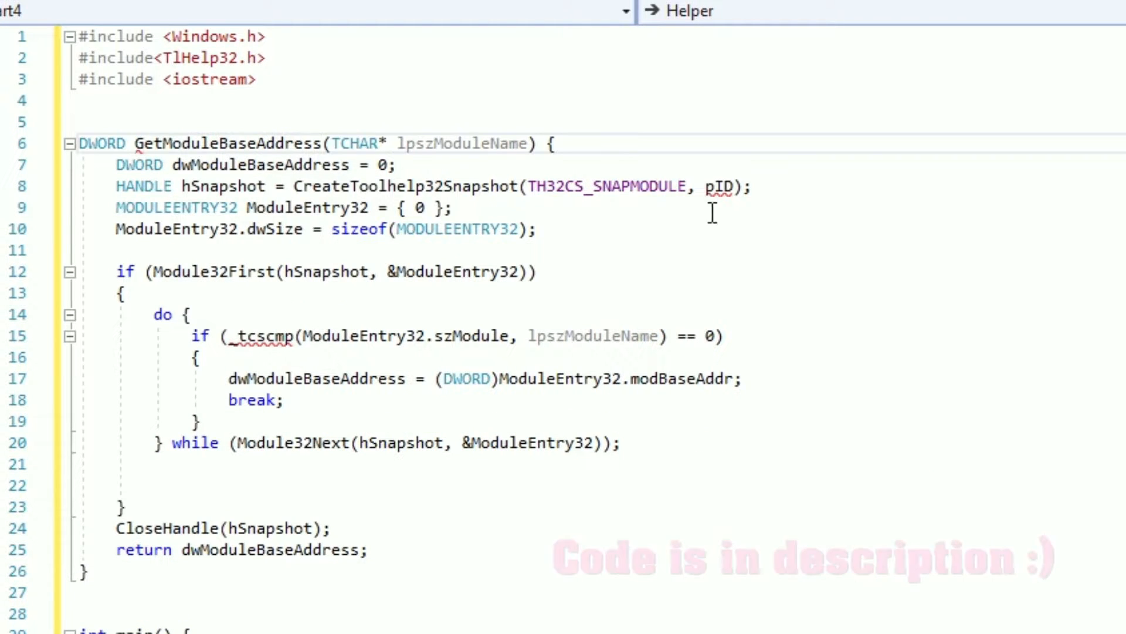
{"action": "left_click", "coordinate": [528, 144]}
{"action": "type", "text": ", DWORD pID"}
{"action": "left_click", "coordinate": [700, 231]}
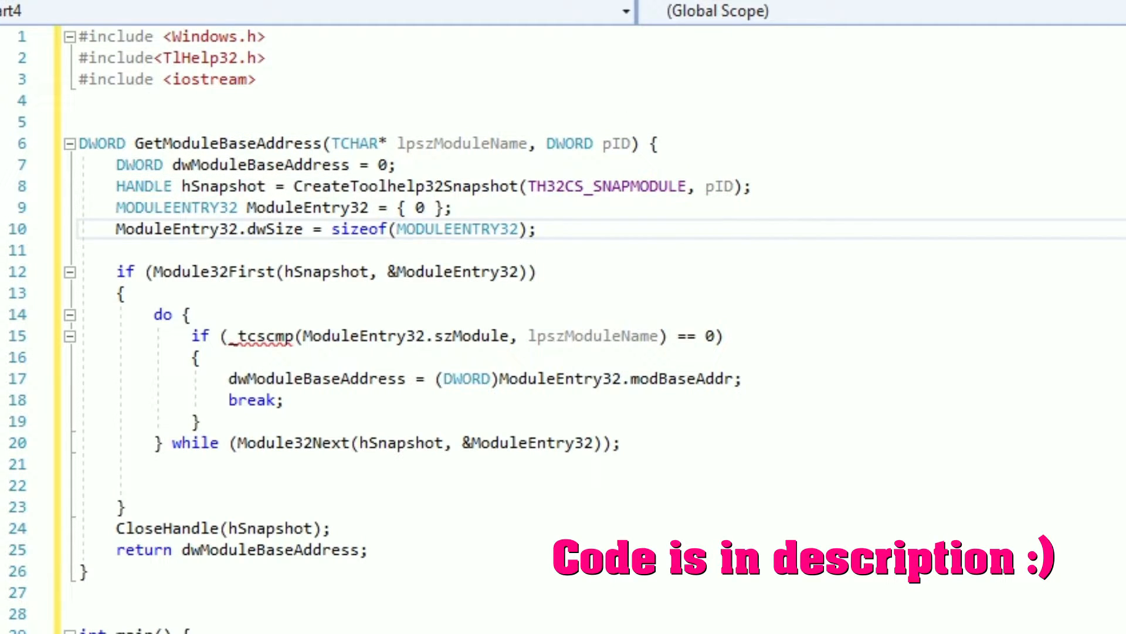
{"action": "left_click", "coordinate": [249, 82]}
{"action": "key", "text": "Return"}
{"action": "type", "text": "#include <tchar.h>"}
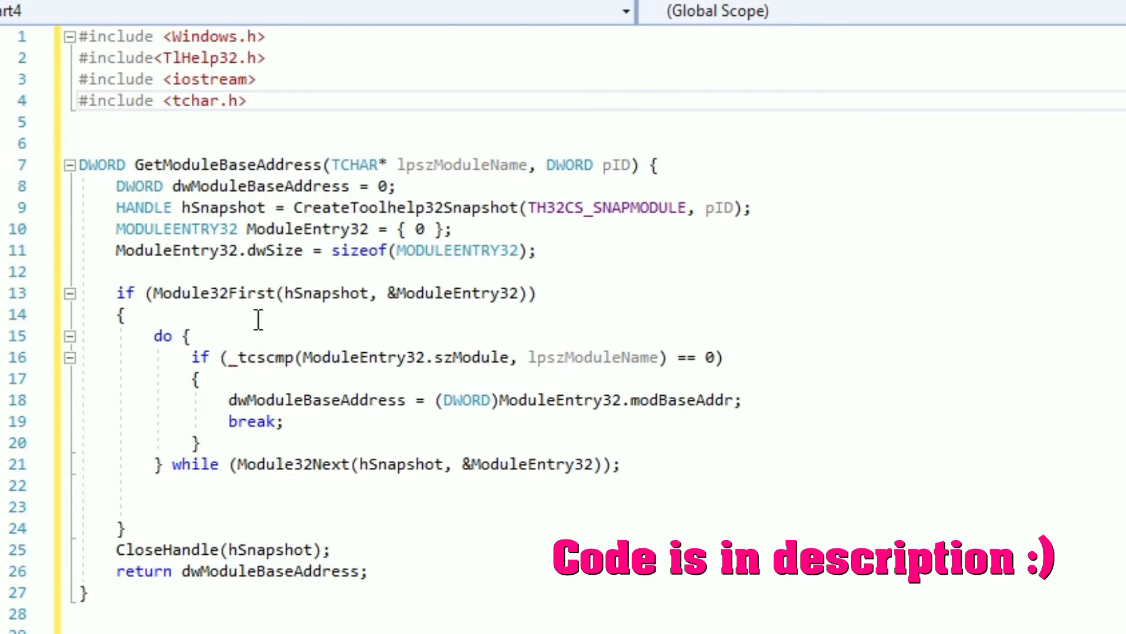
{"action": "double_click", "coordinate": [262, 358]}
{"action": "key", "text": "ctrl+c"}
{"action": "left_click", "coordinate": [393, 104]}
{"action": "type", "text": "//"}
{"action": "key", "text": "ctrl+v"}
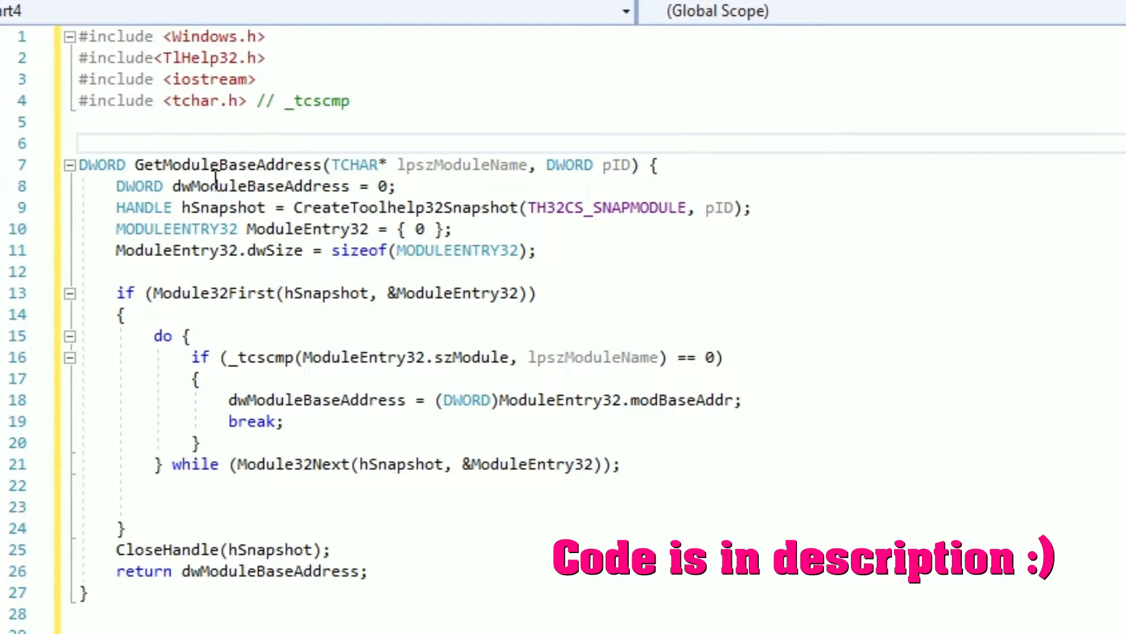
Comment the snapshot, Module32First/ModuleEntry32, Module32Next loop and _tcscmp comparison lines.
{"action": "left_click", "coordinate": [889, 213]}
{"action": "type", "text": "// make snapshot of all modules within"}
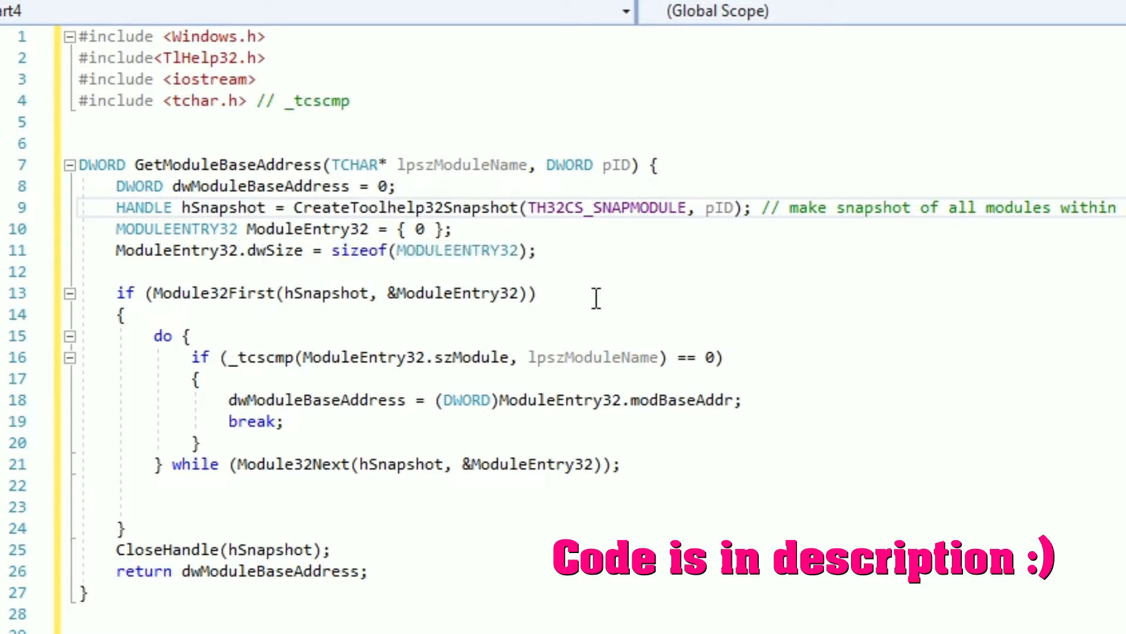
{"action": "left_click", "coordinate": [742, 285]}
{"action": "type", "text": "//store first Module in"}
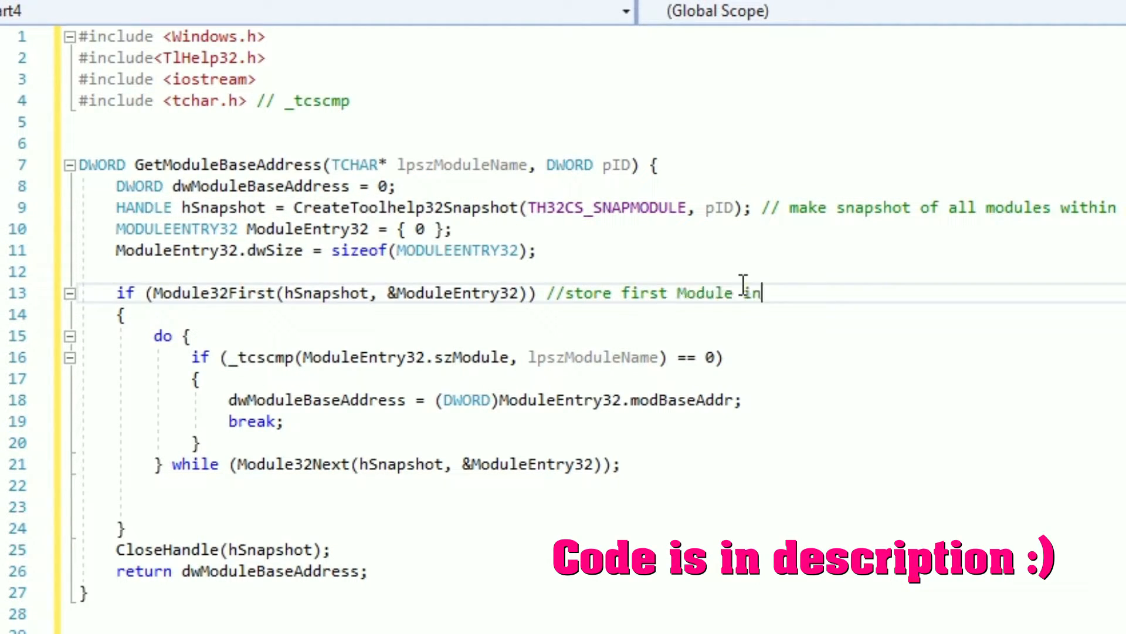
{"action": "double_click", "coordinate": [405, 295]}
{"action": "key", "text": "ctrl+c"}
{"action": "left_click", "coordinate": [850, 300]}
{"action": "key", "text": "ctrl+v"}
{"action": "left_click", "coordinate": [846, 458]}
{"action": "type", "text": "//"}
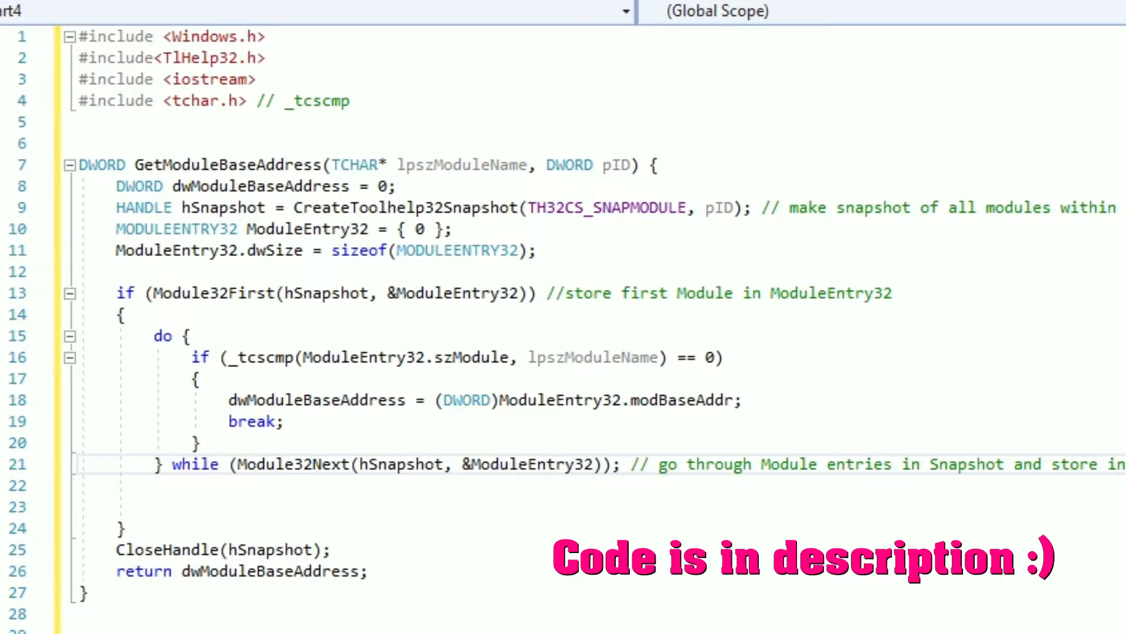
{"action": "left_click", "coordinate": [997, 357]}
{"action": "type", "text": "// if Found"}
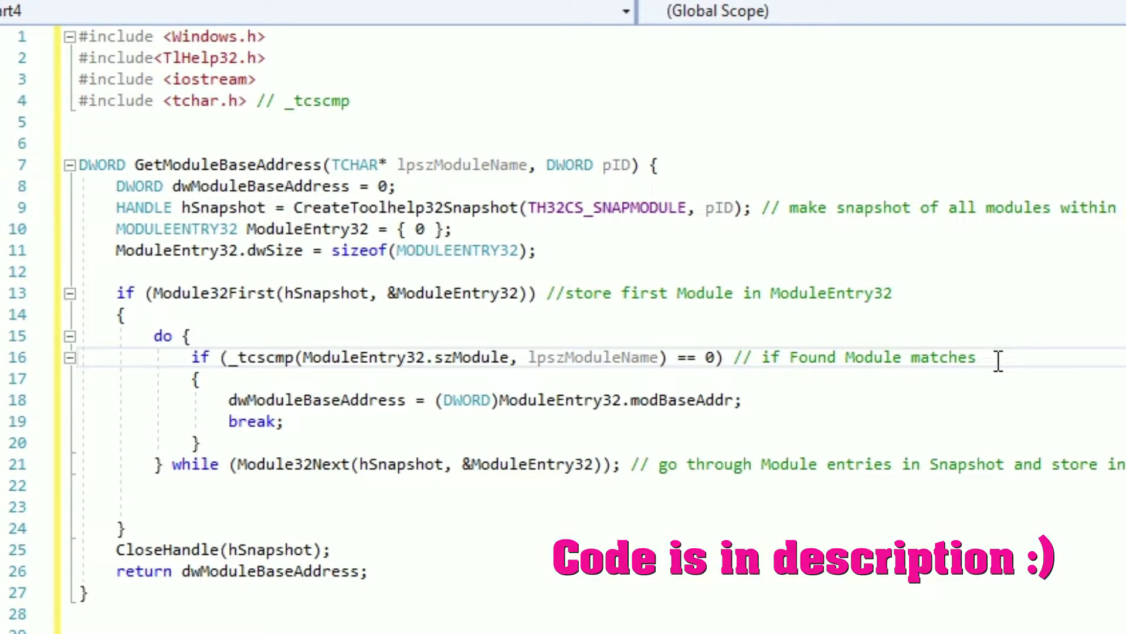
{"action": "type", "text": "Module we look"}
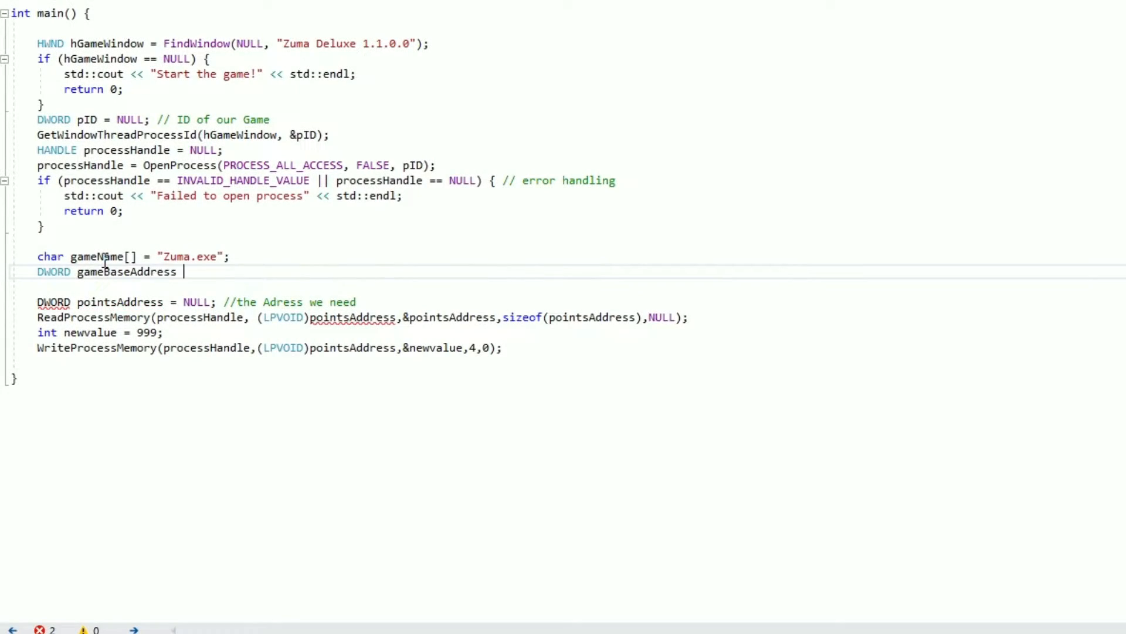
{"action": "type", "text": "GetMod"}
Set DWORD gameBaseAddress = GetModuleBaseAddress(_T(gameName), pID).
{"action": "key", "text": "Tab"}
{"action": "type", "text": "("}
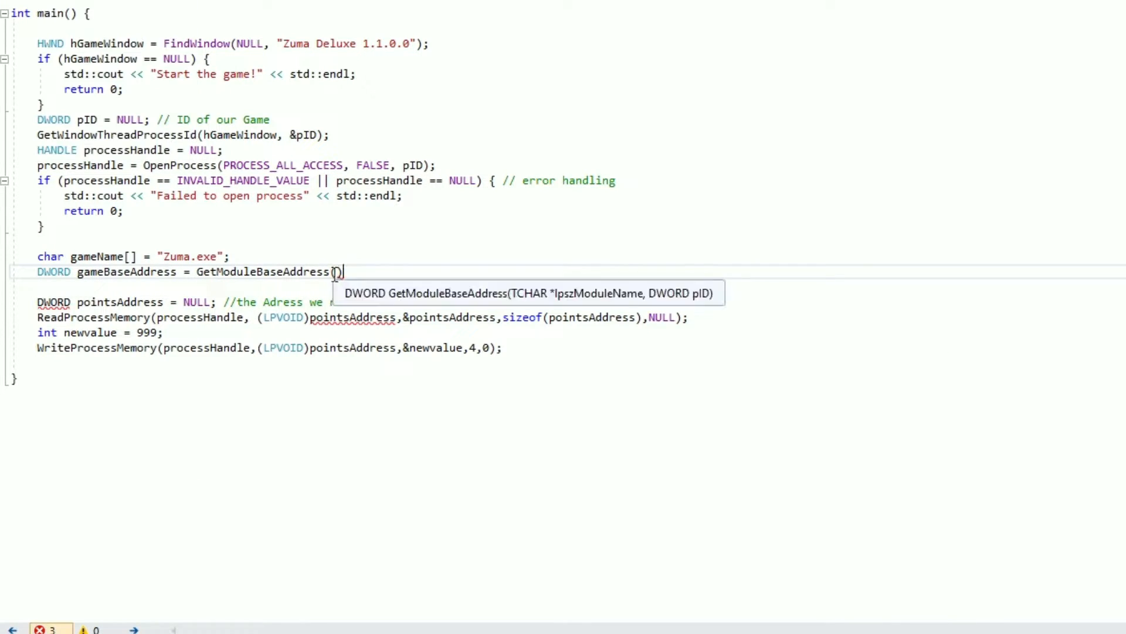
{"action": "left_click", "coordinate": [431, 274]}
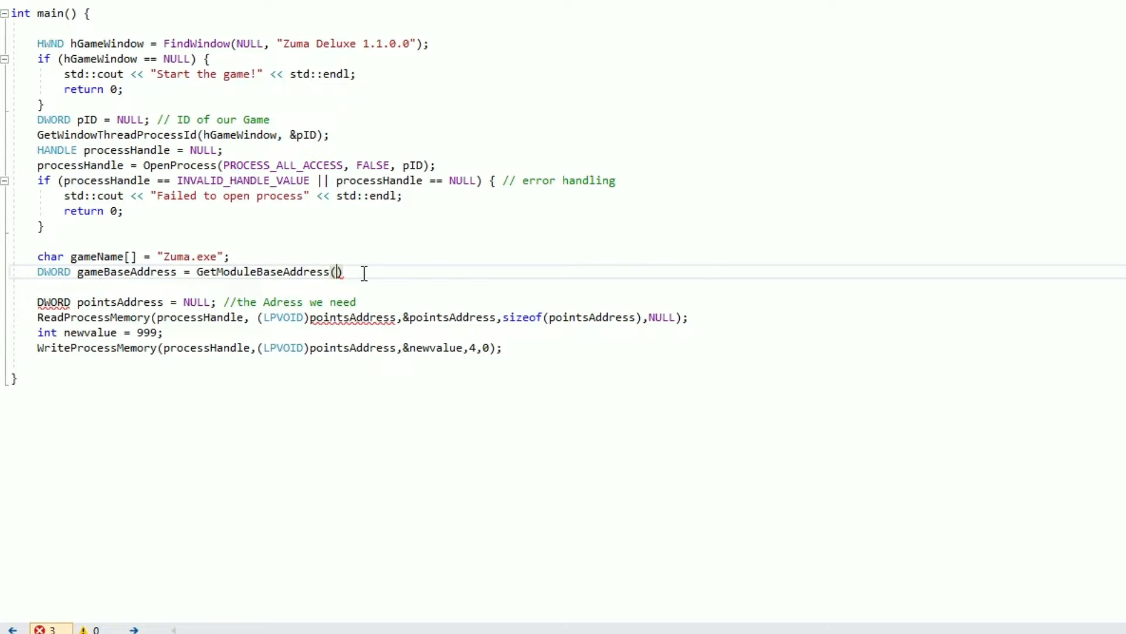
{"action": "type", "text": "_T(game"}
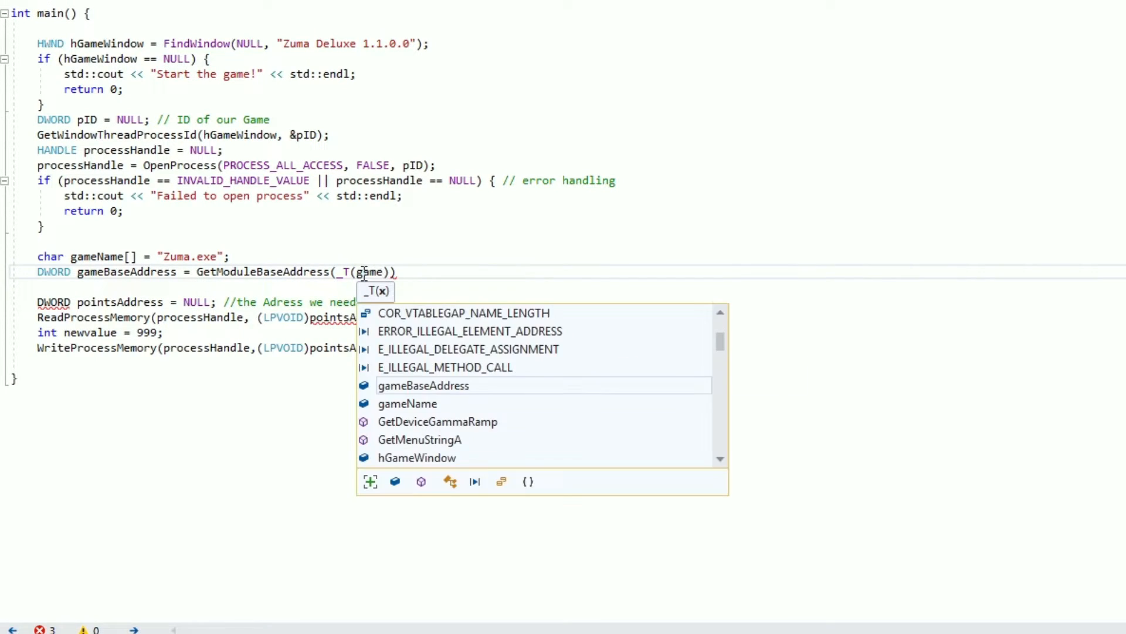
{"action": "key", "text": "Down"}
{"action": "key", "text": "Tab"}
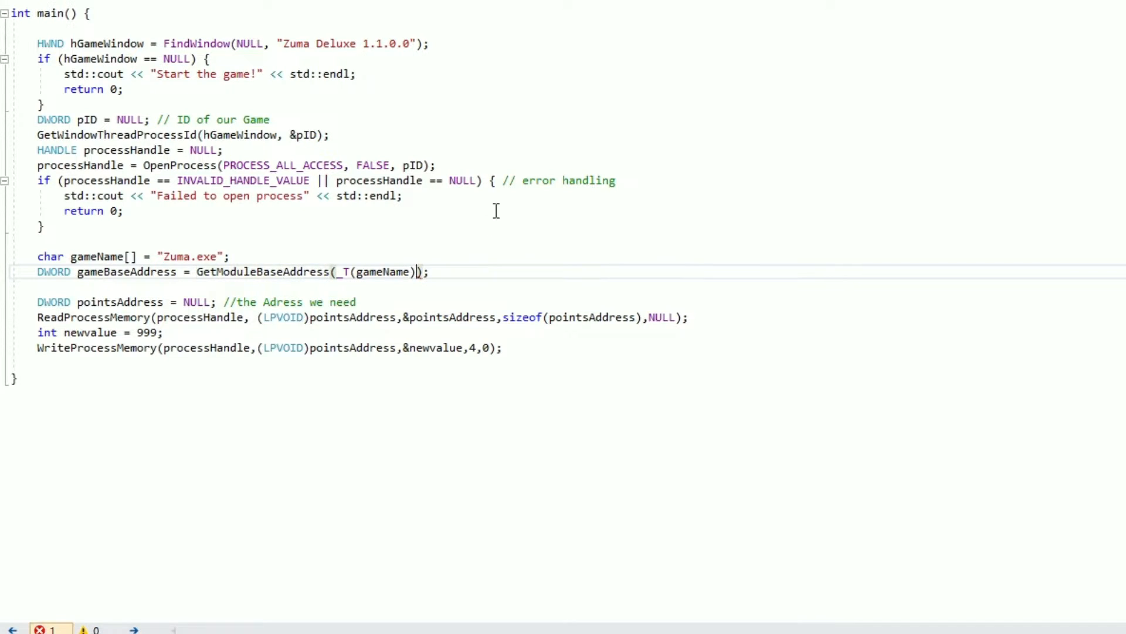
{"action": "type", "text": ",pID"}
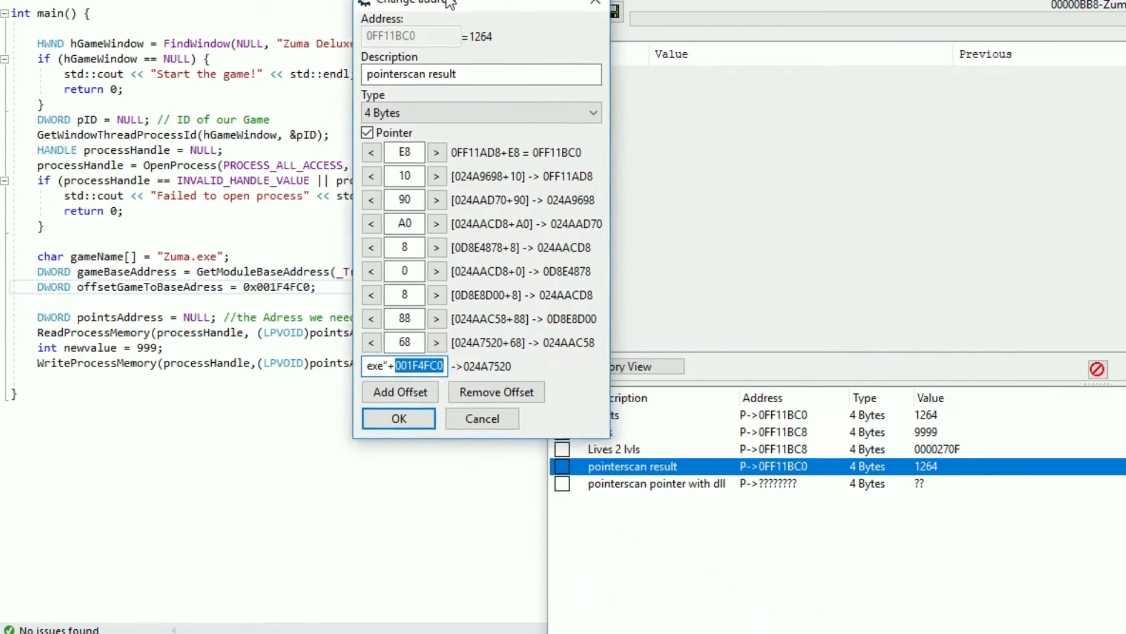
Select the 001F4FC0 module offset in the Change address dialog for copying.
{"action": "left_click", "coordinate": [416, 291]}
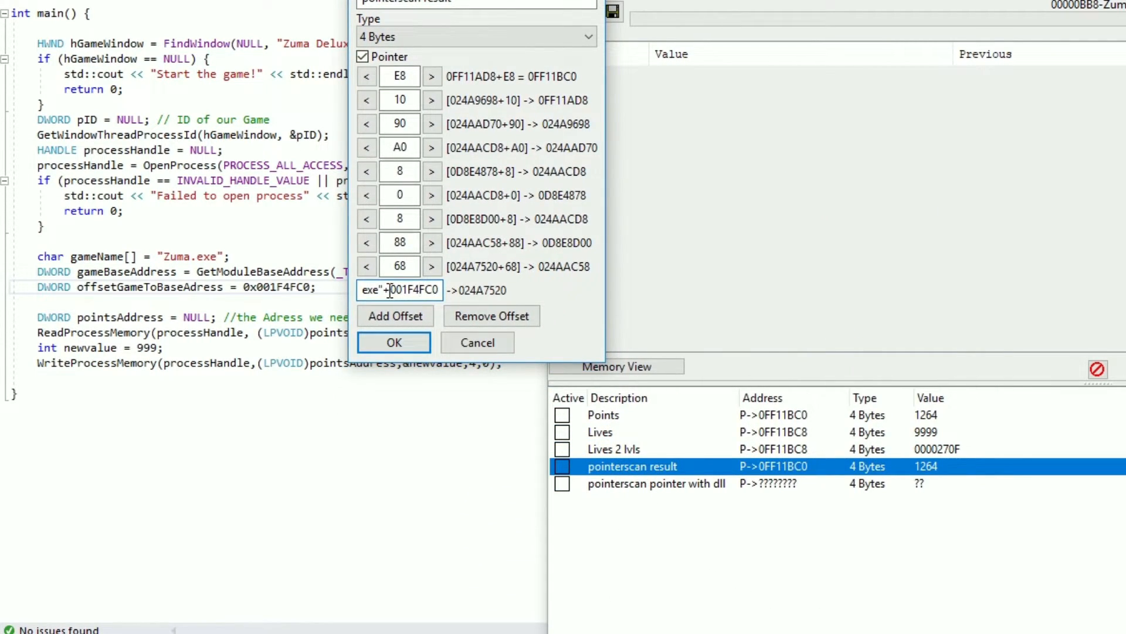
{"action": "left_click_drag", "start_coordinate": [388, 292], "coordinate": [441, 291]}
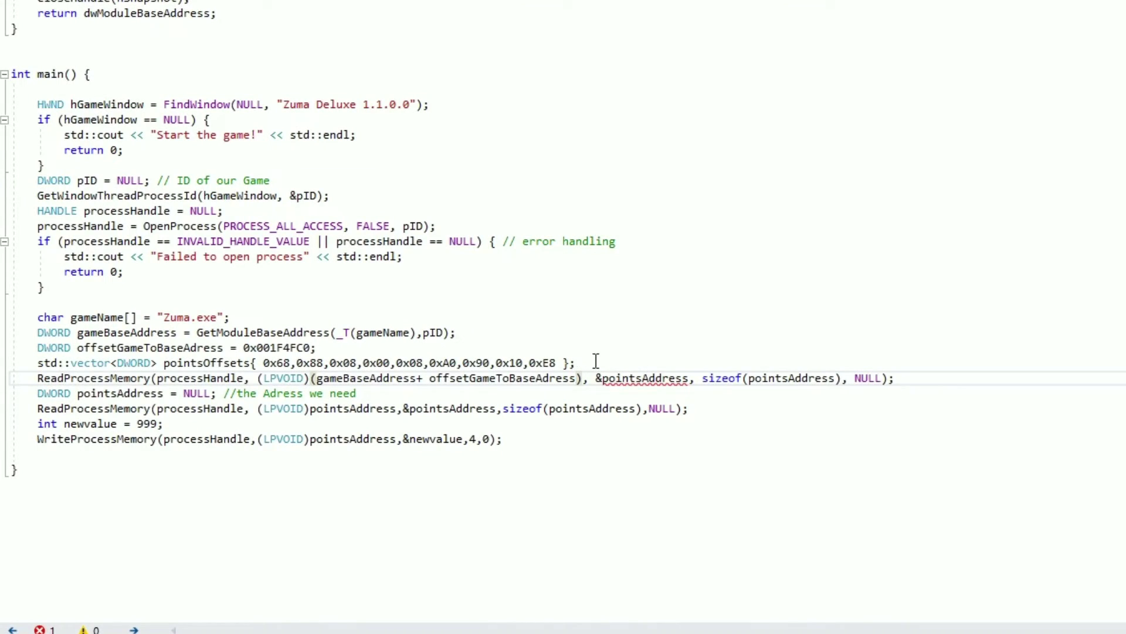
Declare baseAddress and read gameBaseAddress plus the module offset into it, with a comment.
{"action": "left_click", "coordinate": [595, 362]}
{"action": "key", "text": "Return"}
{"action": "type", "text": "DWORD"}
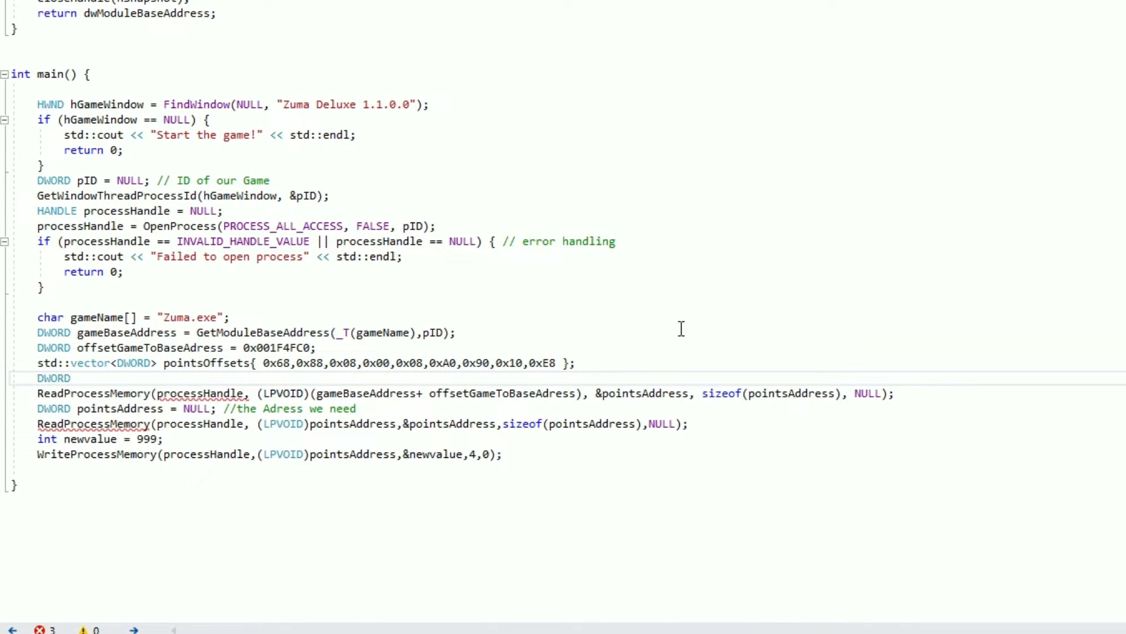
{"action": "type", "text": " = NULL;"}
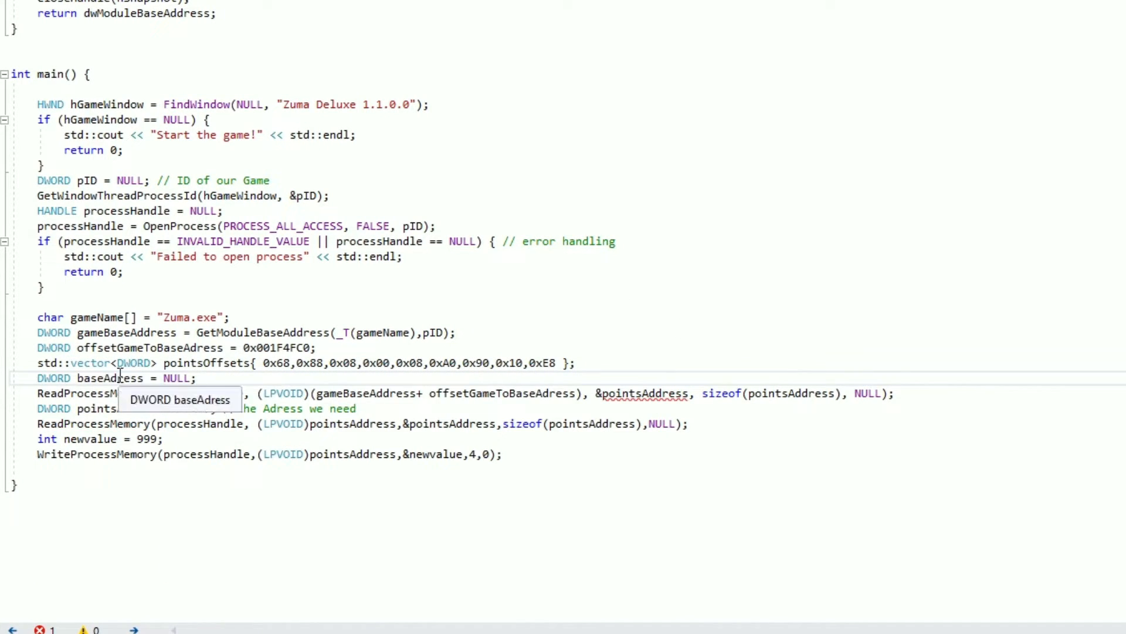
{"action": "left_click", "coordinate": [119, 378]}
{"action": "type", "text": "d"}
{"action": "double_click", "coordinate": [113, 378]}
{"action": "double_click", "coordinate": [645, 394]}
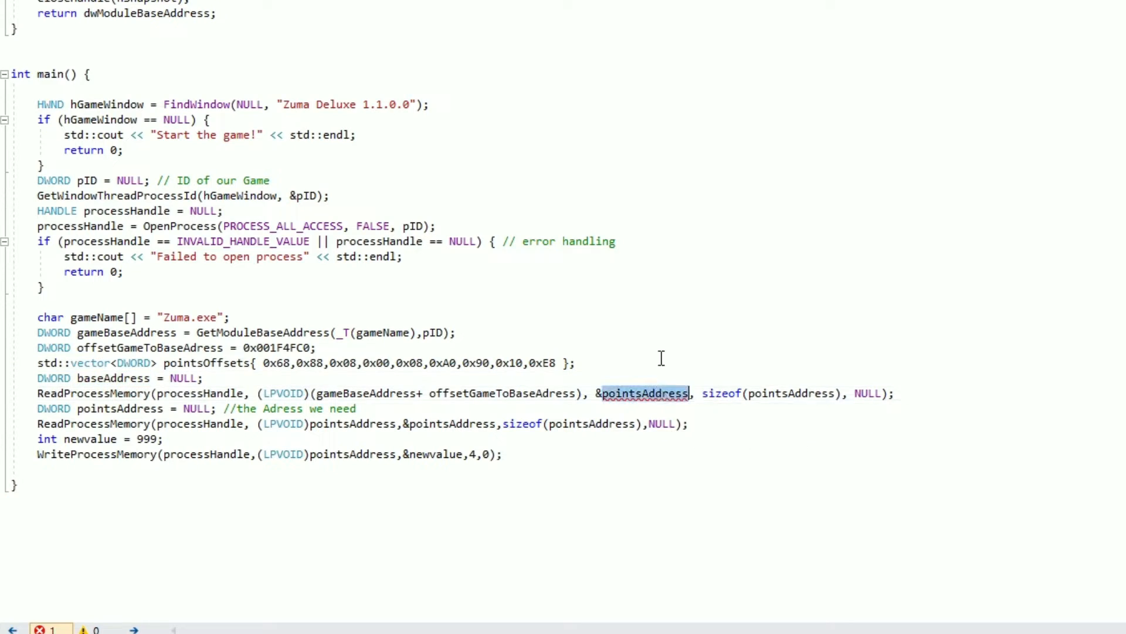
{"action": "key", "text": "ctrl+v"}
{"action": "double_click", "coordinate": [774, 394]}
{"action": "key", "text": "ctrl+v"}
{"action": "left_click", "coordinate": [418, 380]}
{"action": "key", "text": "Return"}
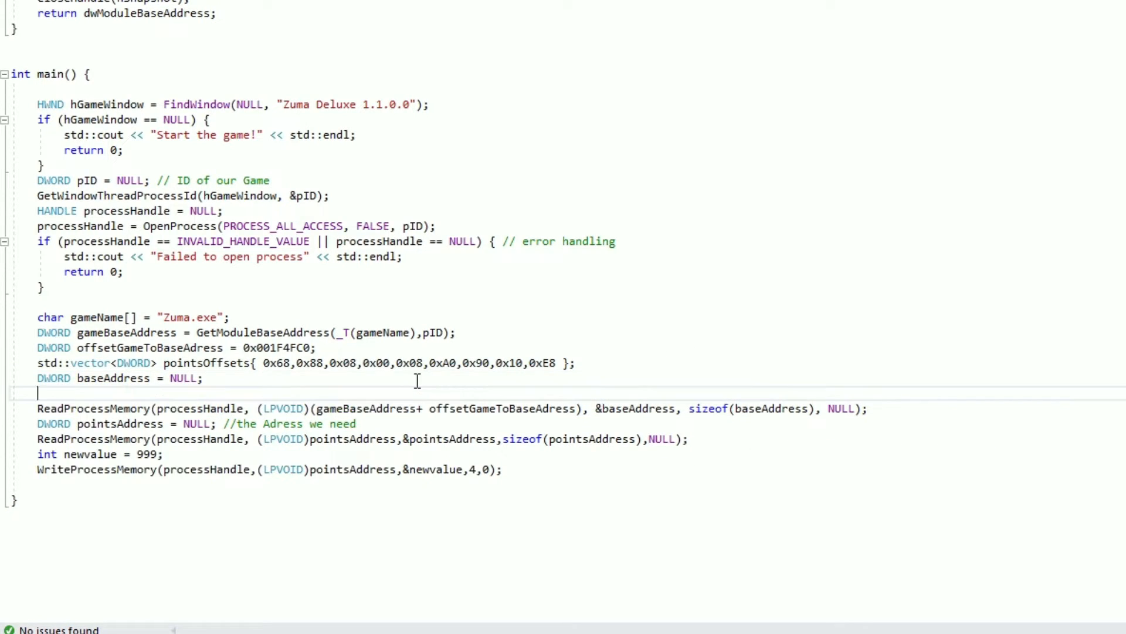
{"action": "type", "text": "Get value at gamebase+offset -> store it in baseAddress"}
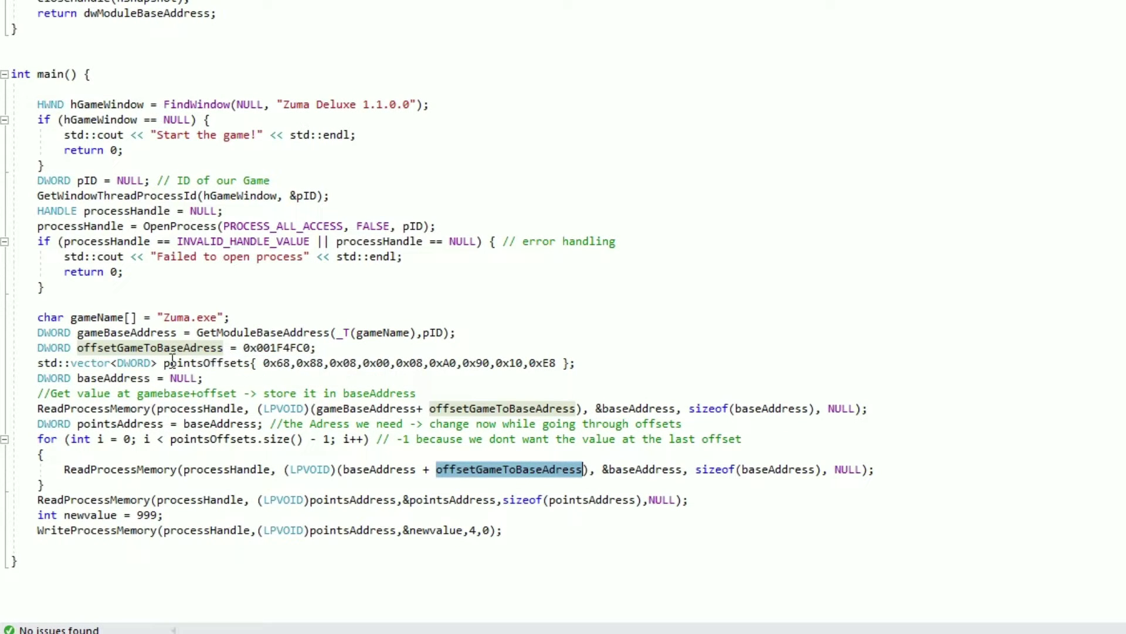
Make the loop's ReadProcessMemory use pointsOffsets.at(i) as the step offset.
{"action": "left_click", "coordinate": [208, 364]}
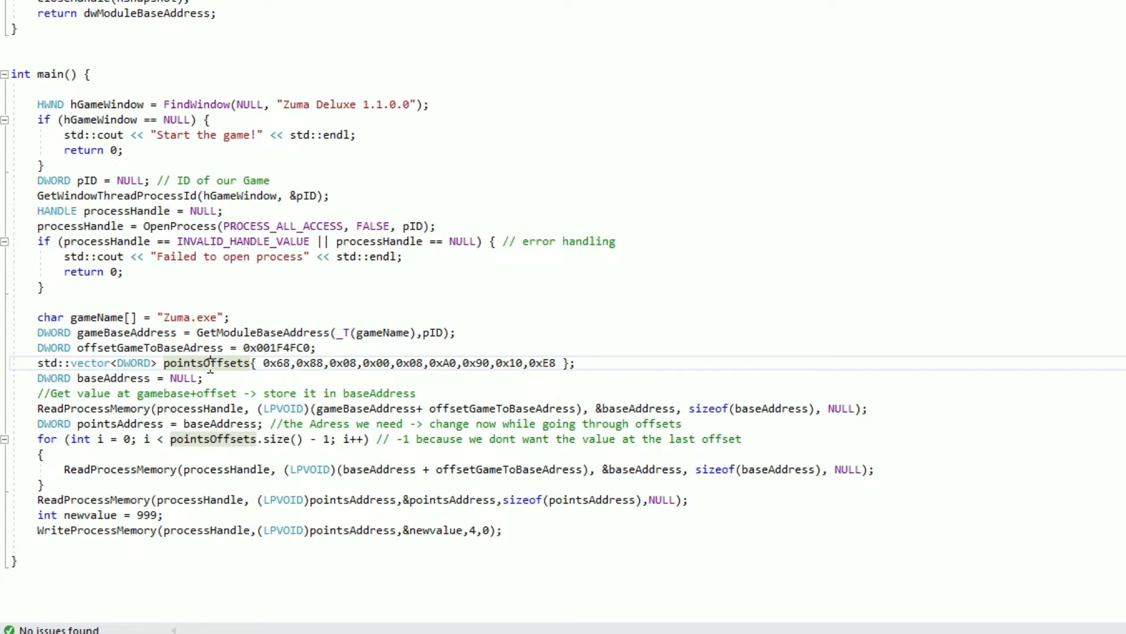
{"action": "double_click", "coordinate": [208, 364]}
{"action": "key", "text": "ctrl+c"}
{"action": "double_click", "coordinate": [562, 471]}
{"action": "key", "text": "ctrl+v"}
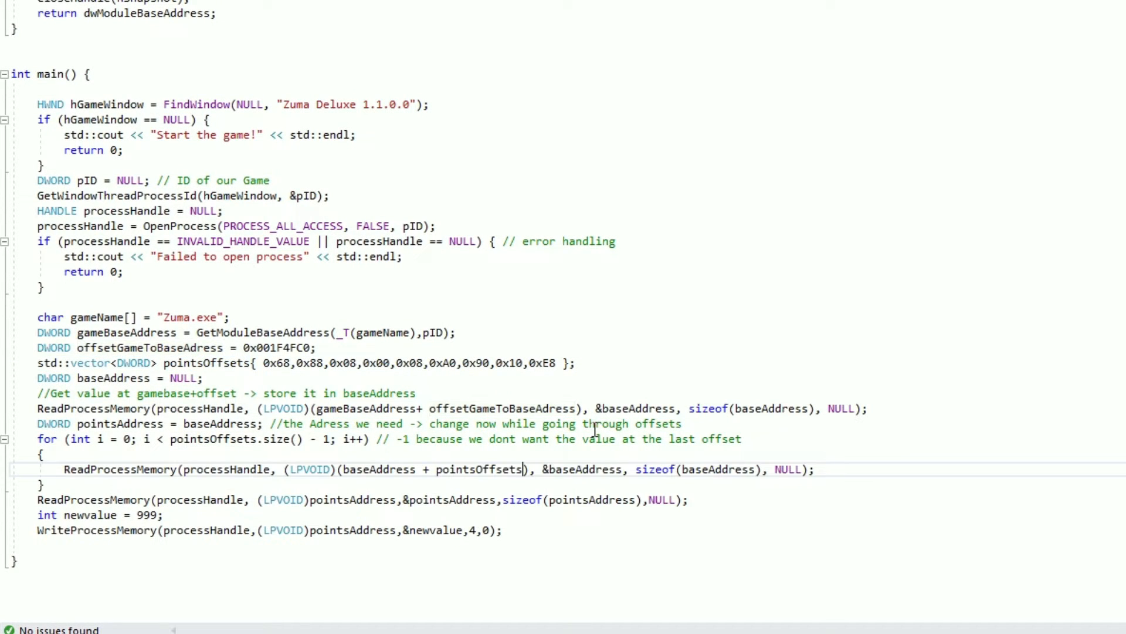
{"action": "type", "text": ".at(i"}
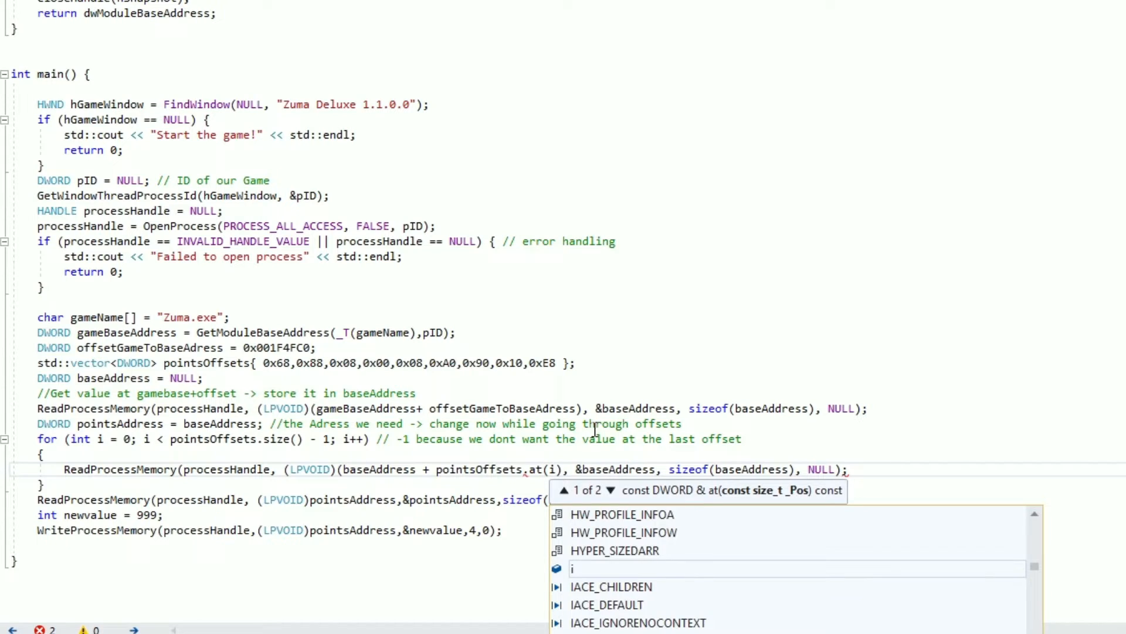
{"action": "type", "text": ")"}
{"action": "left_click", "coordinate": [903, 444]}
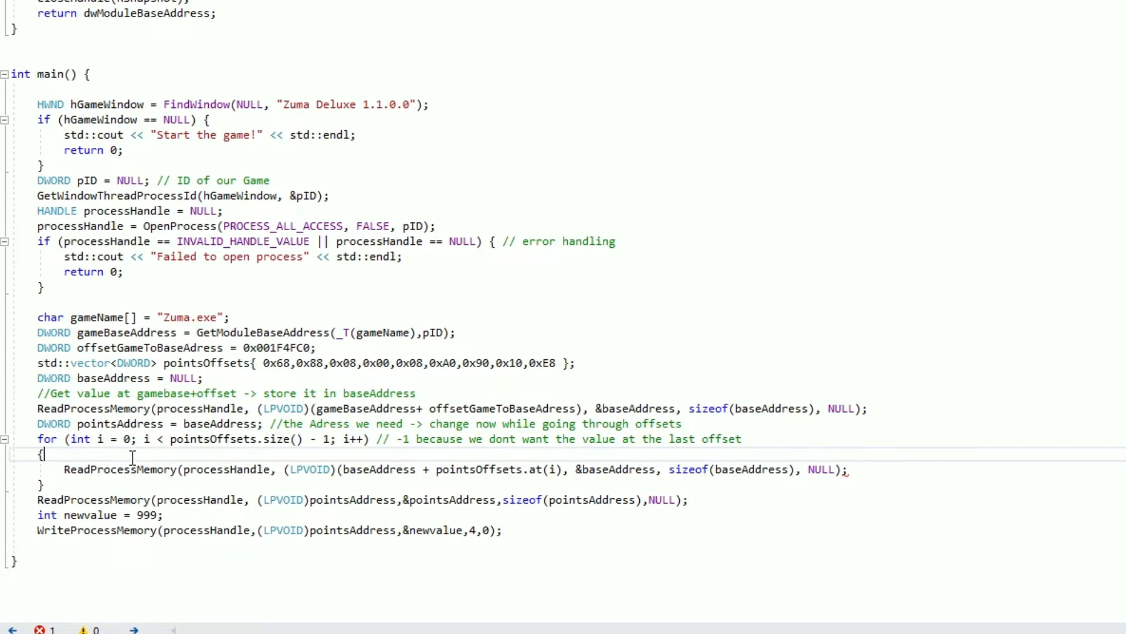
Switch the loop's read address, output and sizeof arguments to pointsAddress and fix the parenthesis.
{"action": "double_click", "coordinate": [127, 426]}
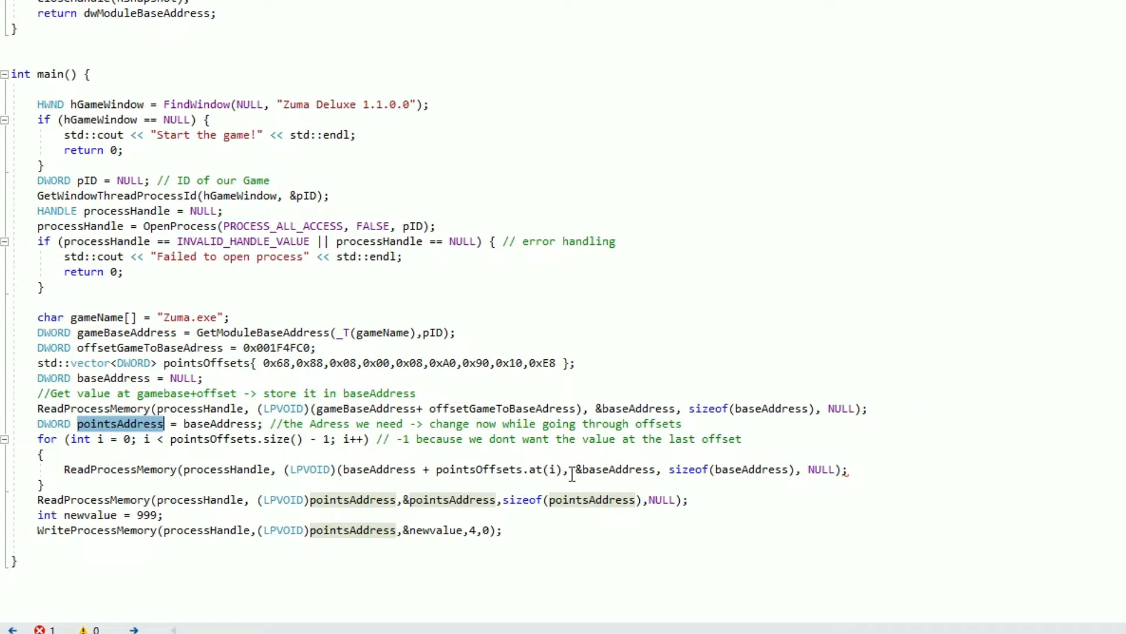
{"action": "double_click", "coordinate": [391, 472]}
{"action": "key", "text": "ctrl+v"}
{"action": "double_click", "coordinate": [632, 473]}
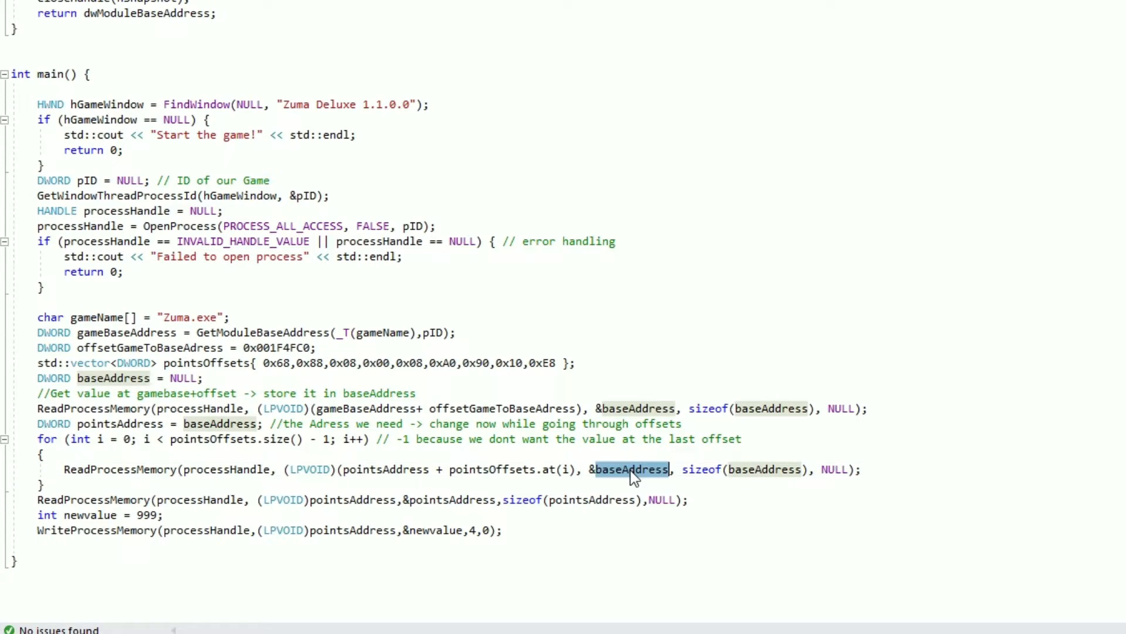
{"action": "key", "text": "ctrl+v"}
{"action": "double_click", "coordinate": [792, 471]}
{"action": "key", "text": "ctrl+v"}
{"action": "left_click", "coordinate": [928, 468]}
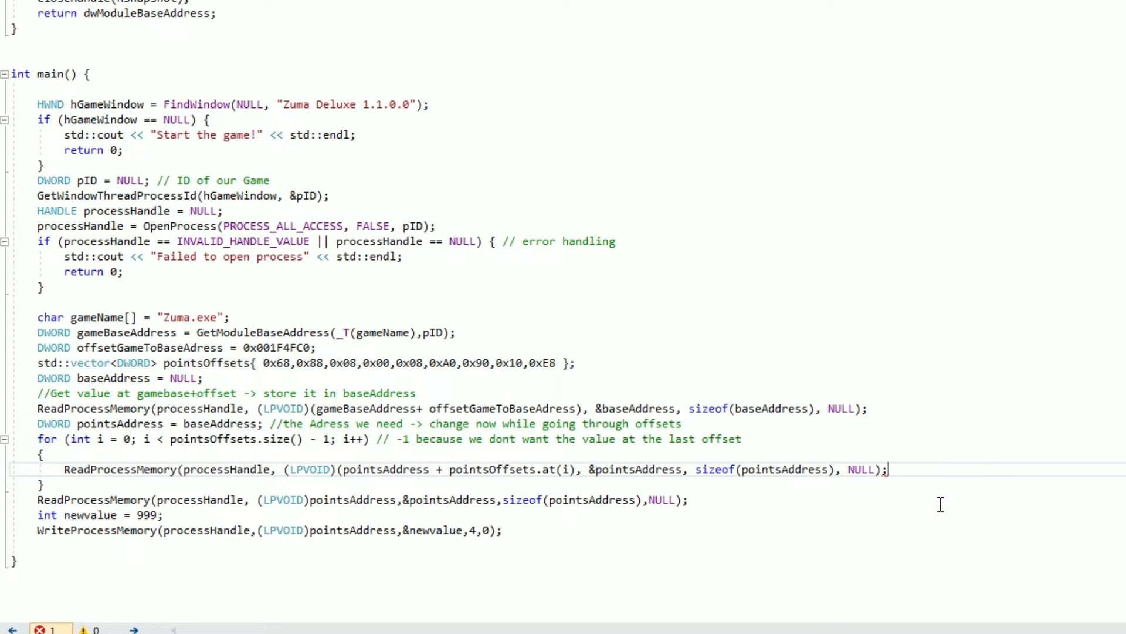
{"action": "left_click", "coordinate": [577, 470]}
{"action": "type", "text": ")"}
{"action": "type", "text": "pointsAddress += pointsOffsets.at(pointsOffsets.size() - 1); //Add Last offset -> done!!"}
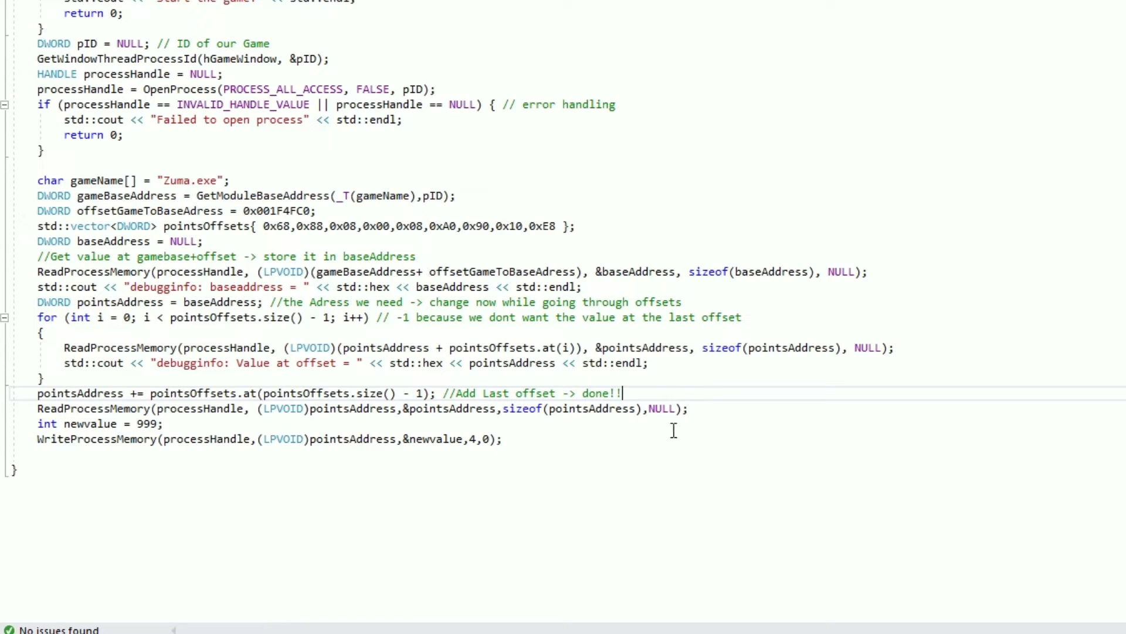
Delete the old ReadProcessMemory and newvalue lines after the last offset.
{"action": "key", "text": "Return"}
{"action": "key", "text": "Return"}
{"action": "key", "text": "Return"}
{"action": "left_click", "coordinate": [414, 484]}
{"action": "left_click_drag", "start_coordinate": [164, 469], "coordinate": [9, 457]}
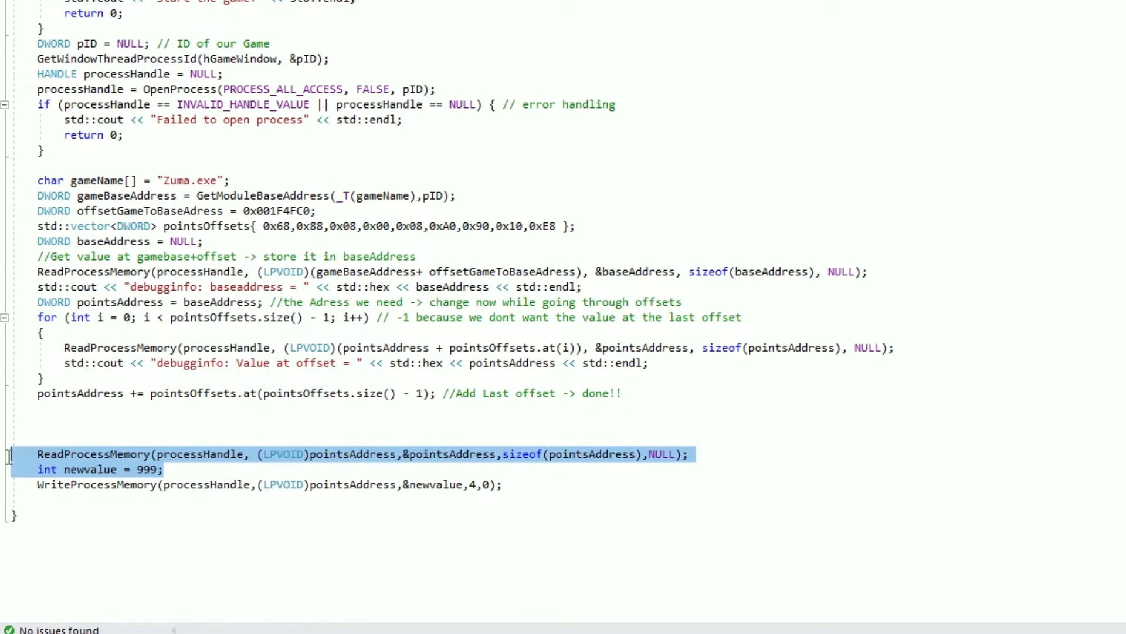
{"action": "key", "text": "BackSpace"}
{"action": "key", "text": "BackSpace"}
{"action": "key", "text": "BackSpace"}
Paste the numpad menu while-loop and replace helper.GetprocessHandle() with processHandle.
{"action": "left_click", "coordinate": [136, 409]}
{"action": "key", "text": "Return"}
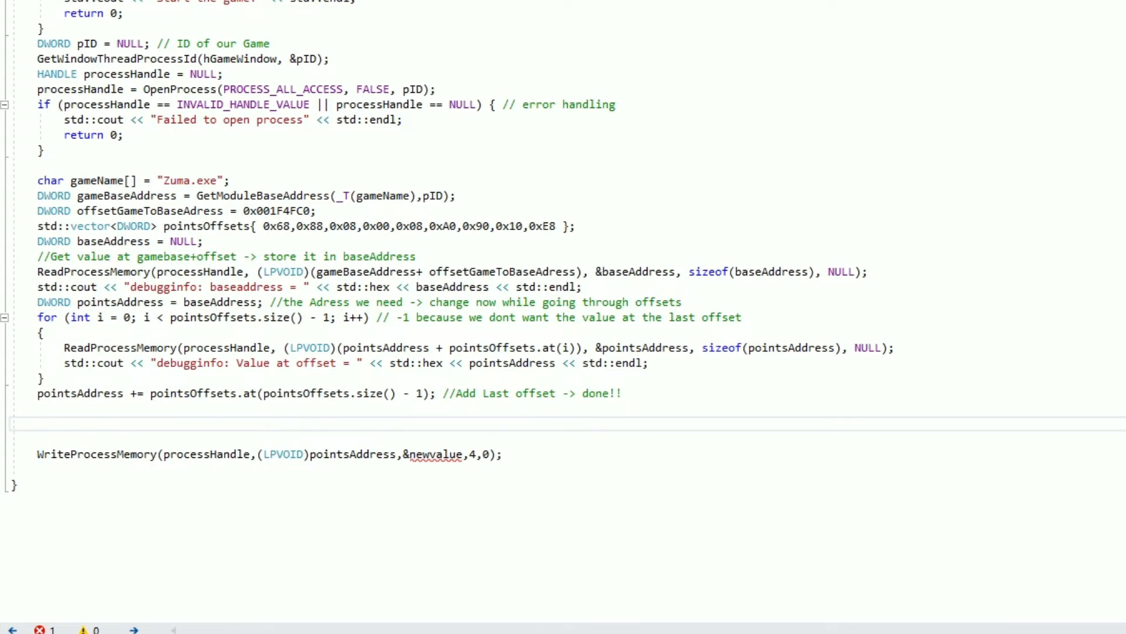
{"action": "key", "text": "ctrl+v"}
{"action": "scroll", "coordinate": [264, 369], "scroll_direction": "down", "scroll_amount": 5}
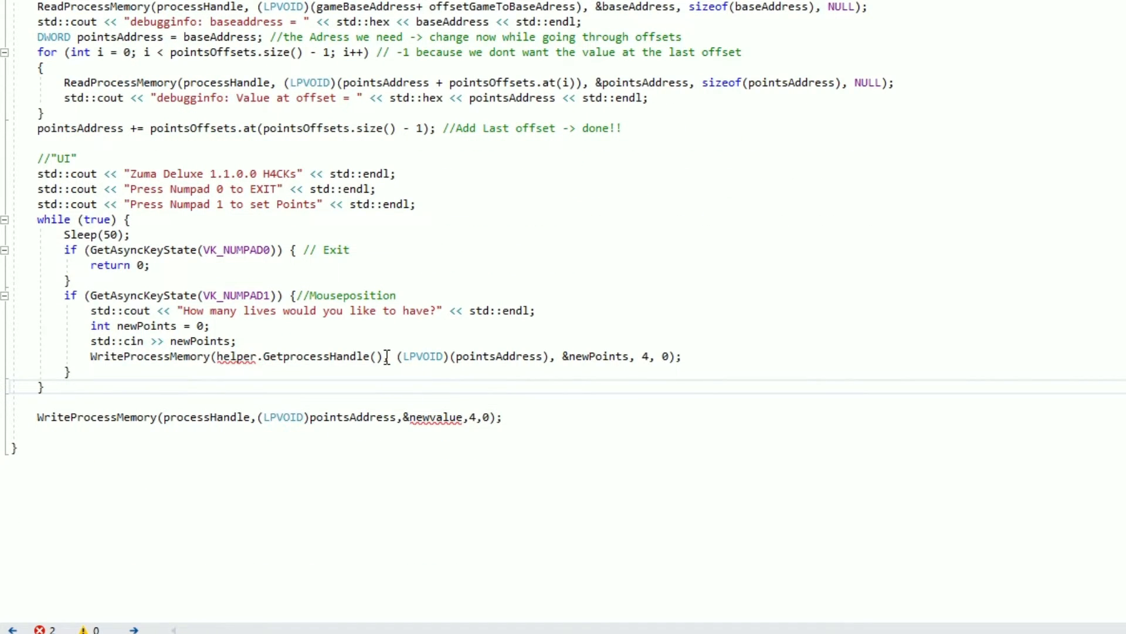
{"action": "left_click_drag", "start_coordinate": [386, 357], "coordinate": [224, 357]}
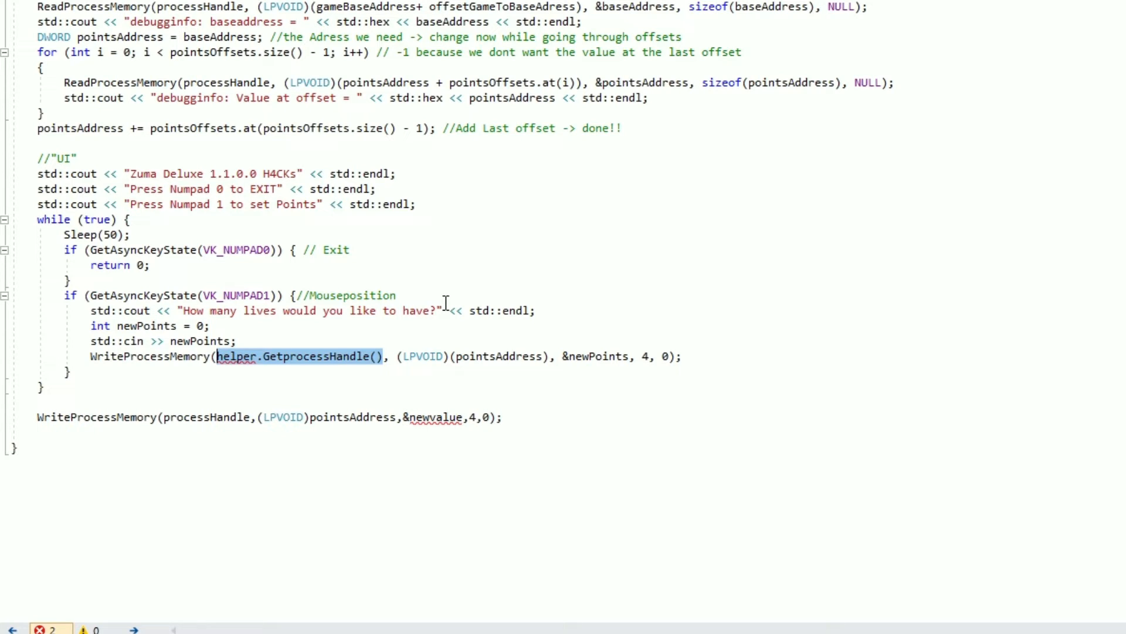
{"action": "type", "text": "process"}
{"action": "key", "text": "Tab"}
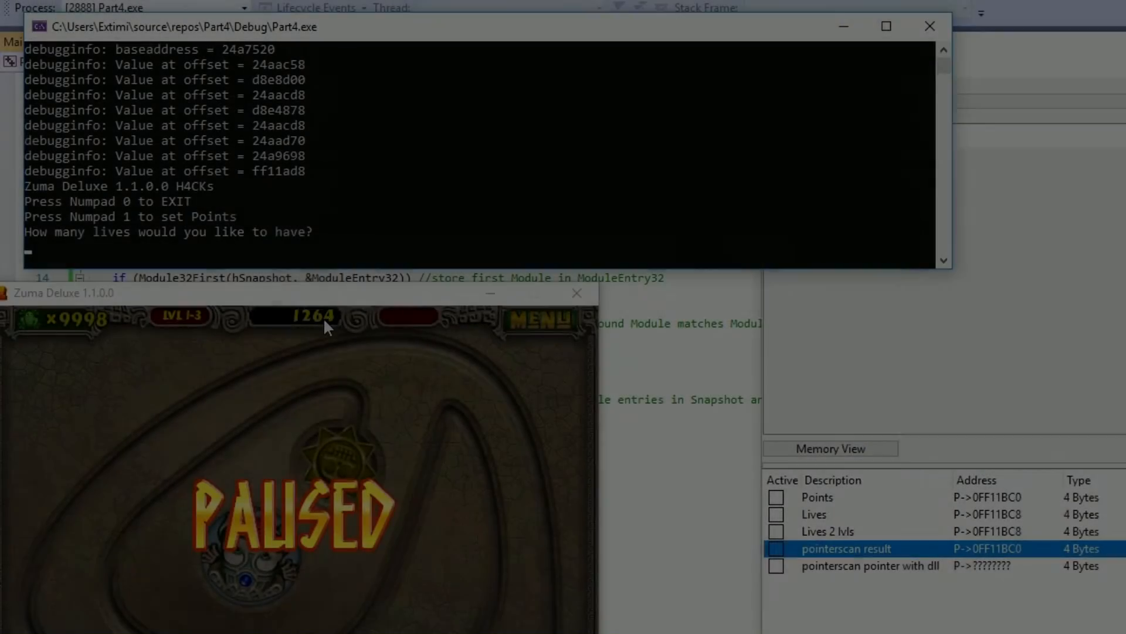
{"action": "type", "text": "123456789"}
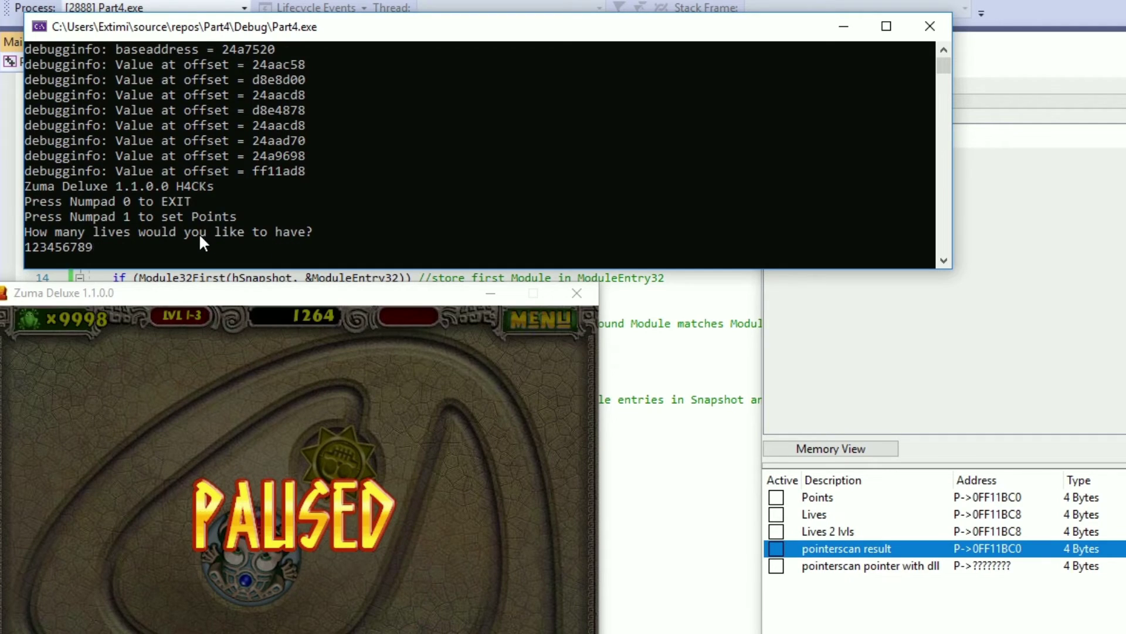
{"action": "key", "text": "Return"}
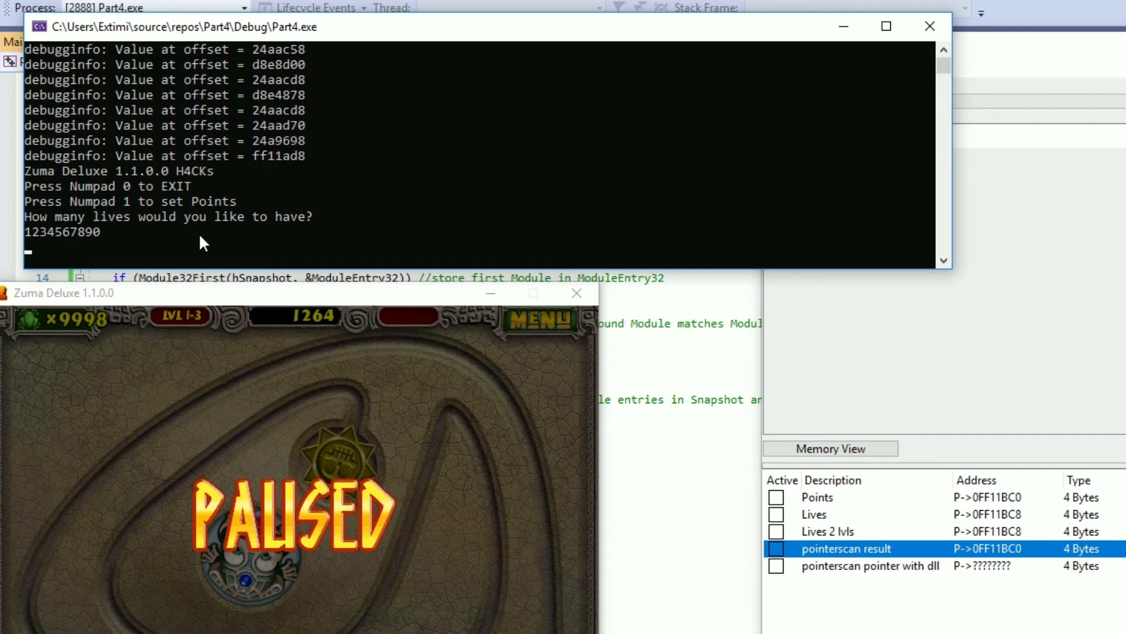
{"action": "left_click", "coordinate": [246, 364]}
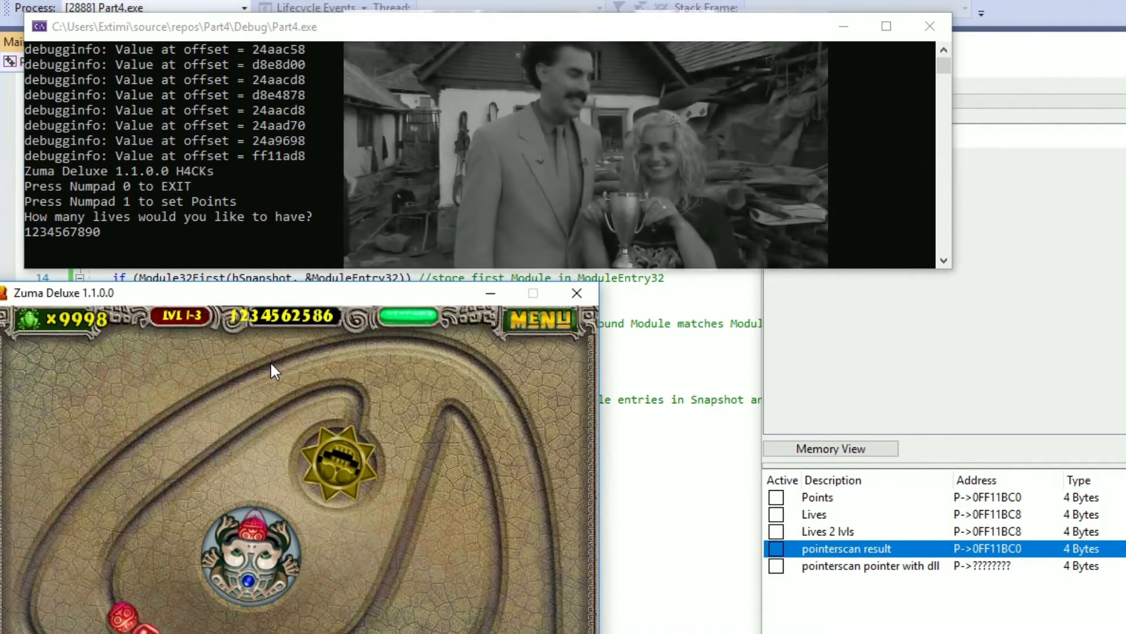
{"action": "left_click", "coordinate": [247, 245]}
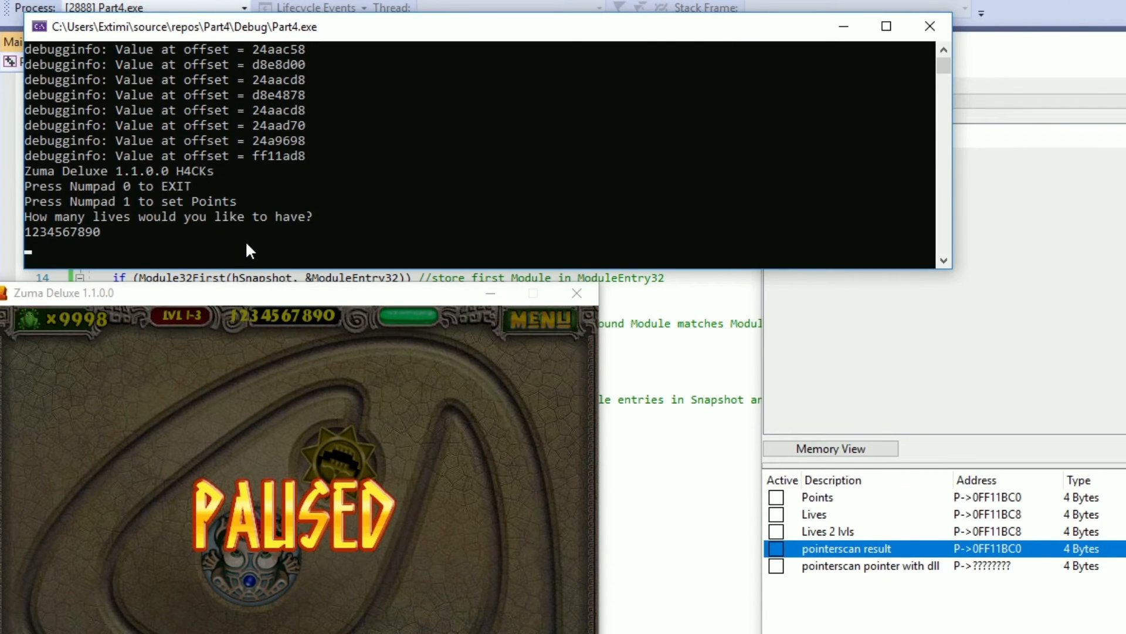
{"action": "key", "text": "KP_0"}
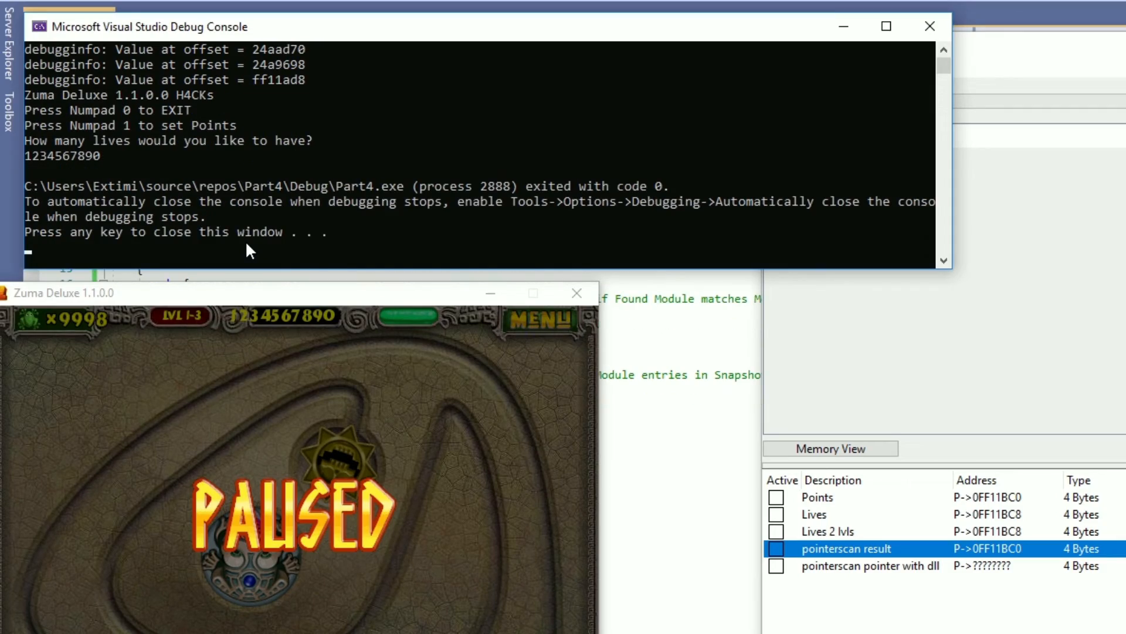
Dismiss the finished debug console to return to the Visual Studio editor.
{"action": "key", "text": "Return"}
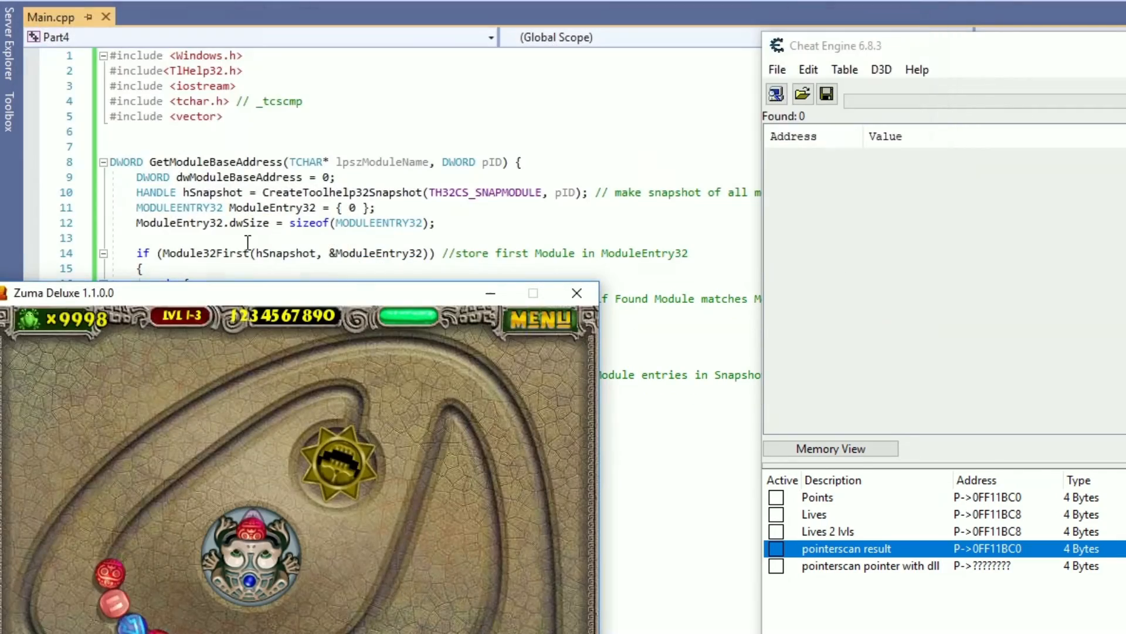